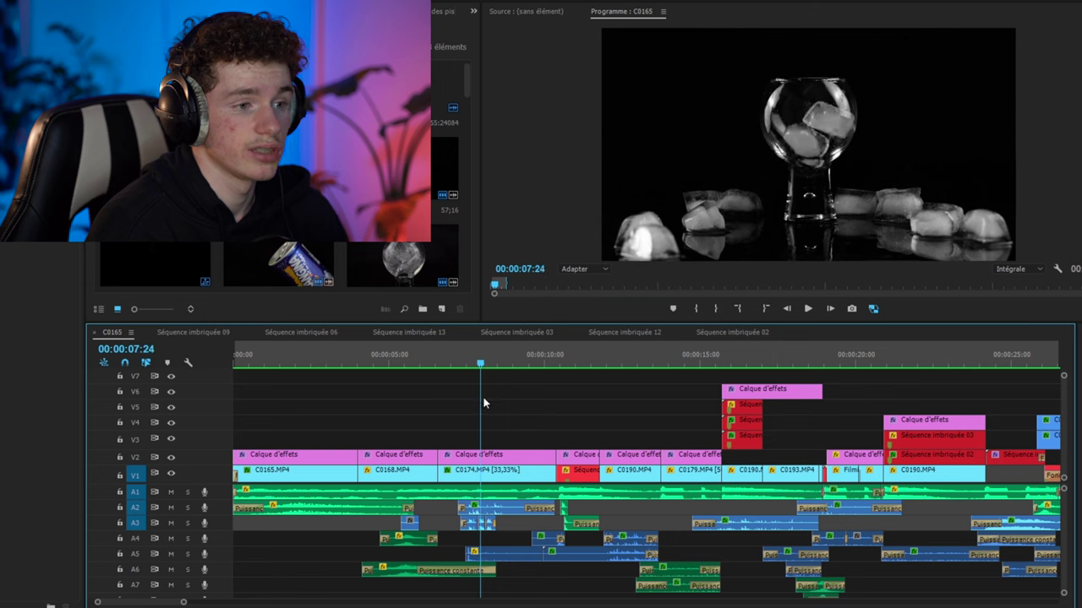
Play the shot from about 00:00:06:14, duplicate the C0174.MP4 clip onto track V4, and change the copy's speed
key("space")
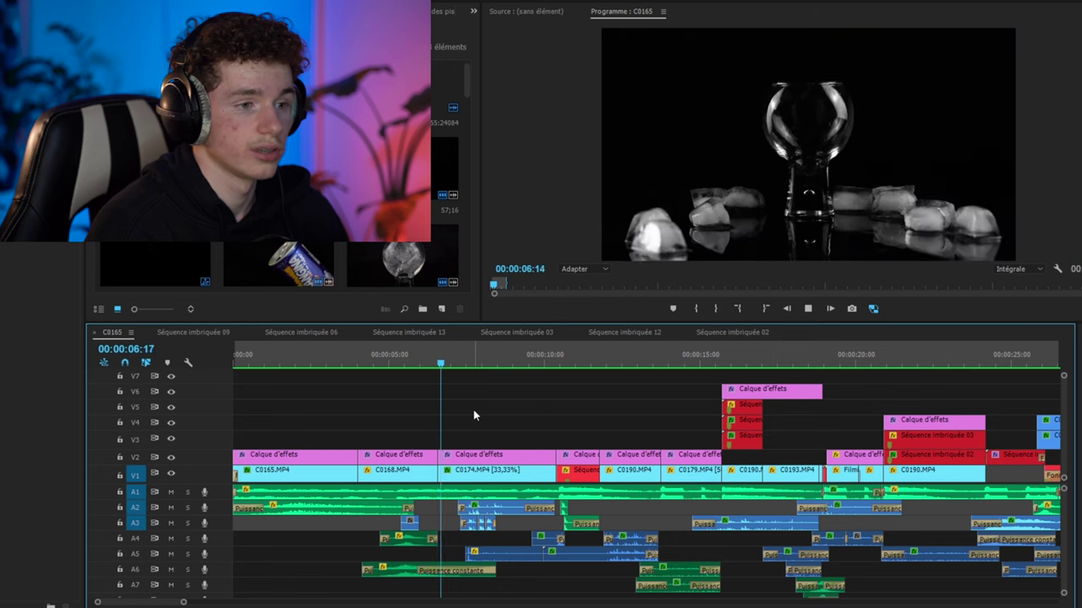
key("space")
left_click(494, 478)
left_click_drag(491, 476, 479, 427)
key("ctrl+r")
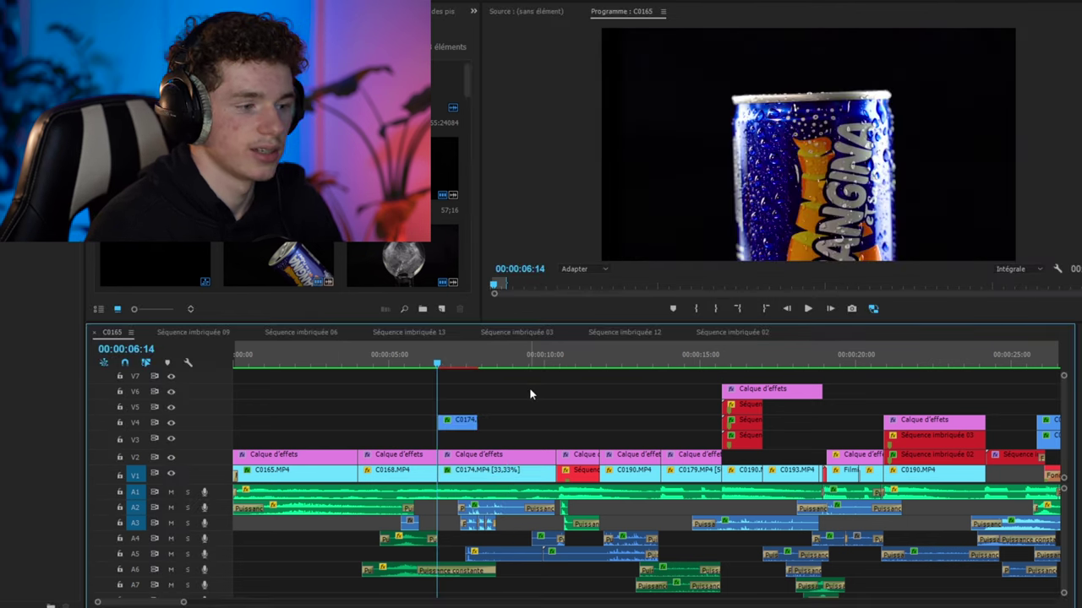
Preview the C0174.MP4 copy on track V4 from 00:00:06:14, and delete it
key("space")
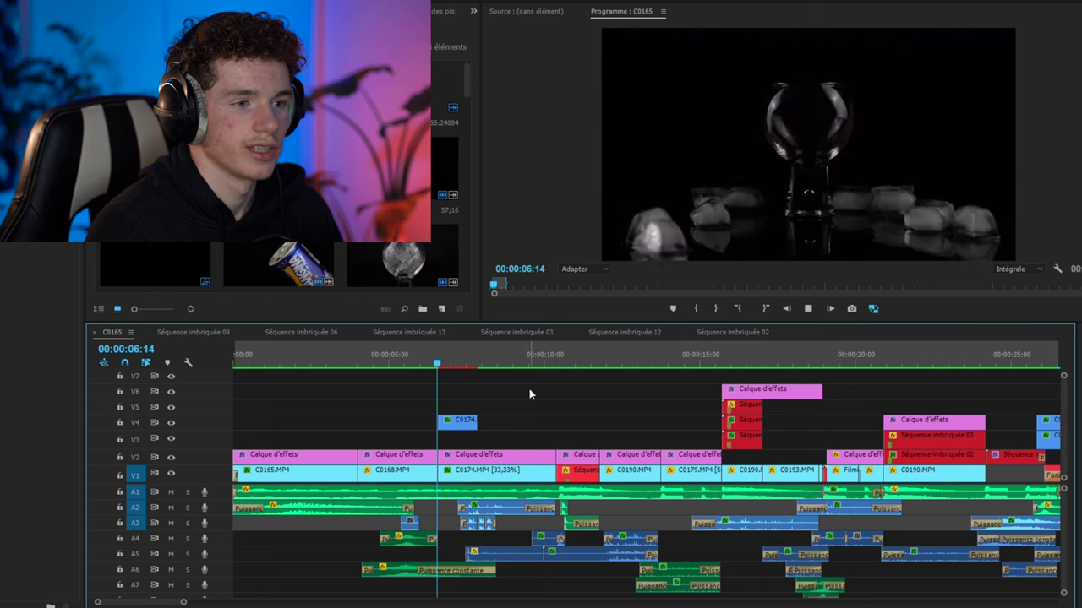
left_click(438, 367)
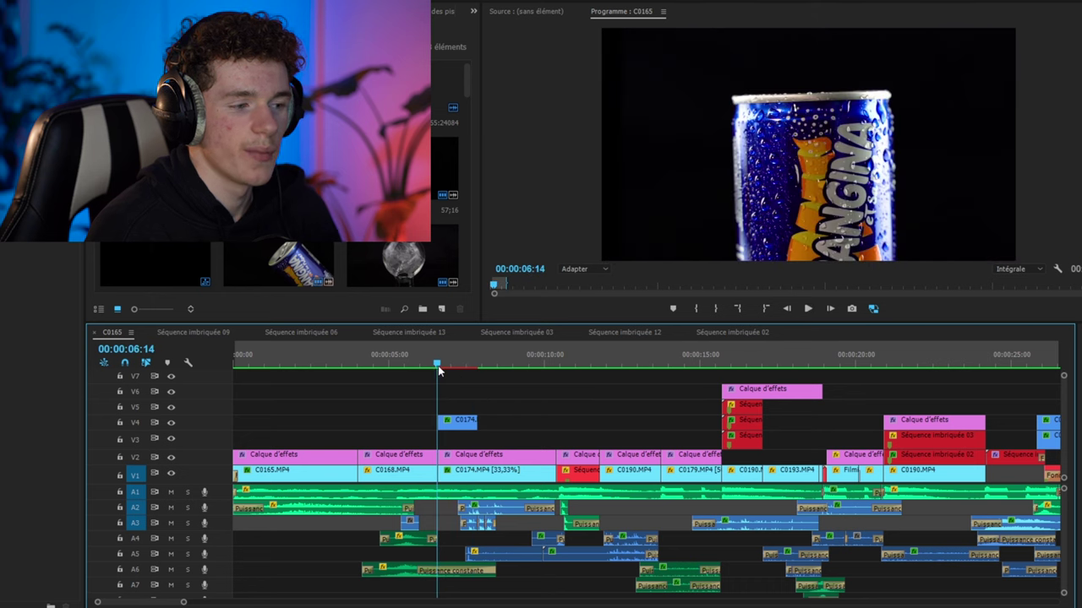
key("space")
key("space")
left_click_drag(503, 397, 450, 423)
key("Delete")
Play the slowed C0174.MP4 shot from 00:00:06:15 through to the can-opening shot at 00:00:10:18
left_click(442, 366)
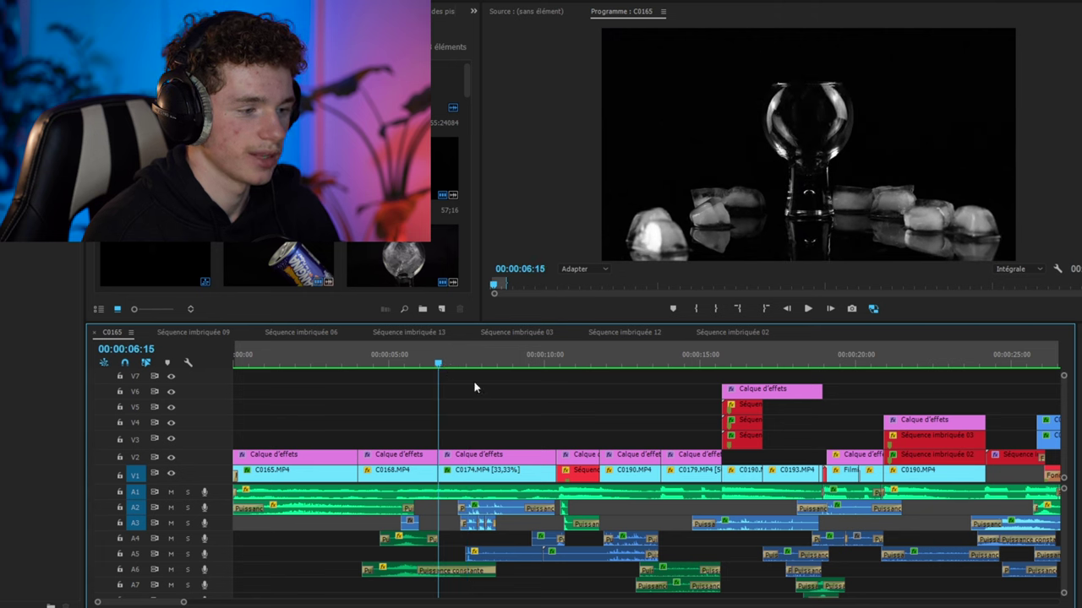
key("space")
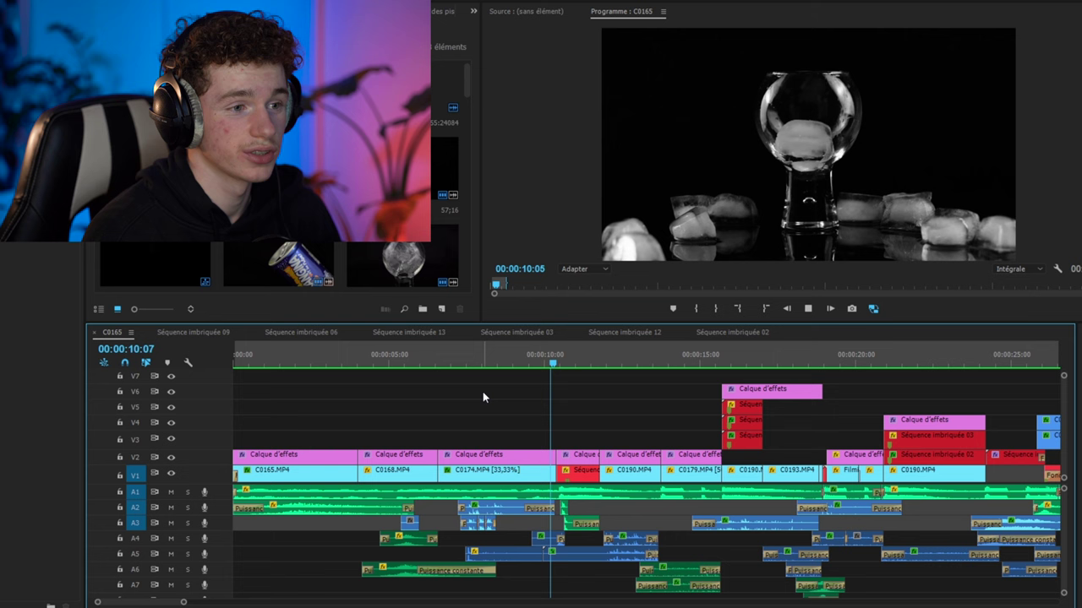
key("space")
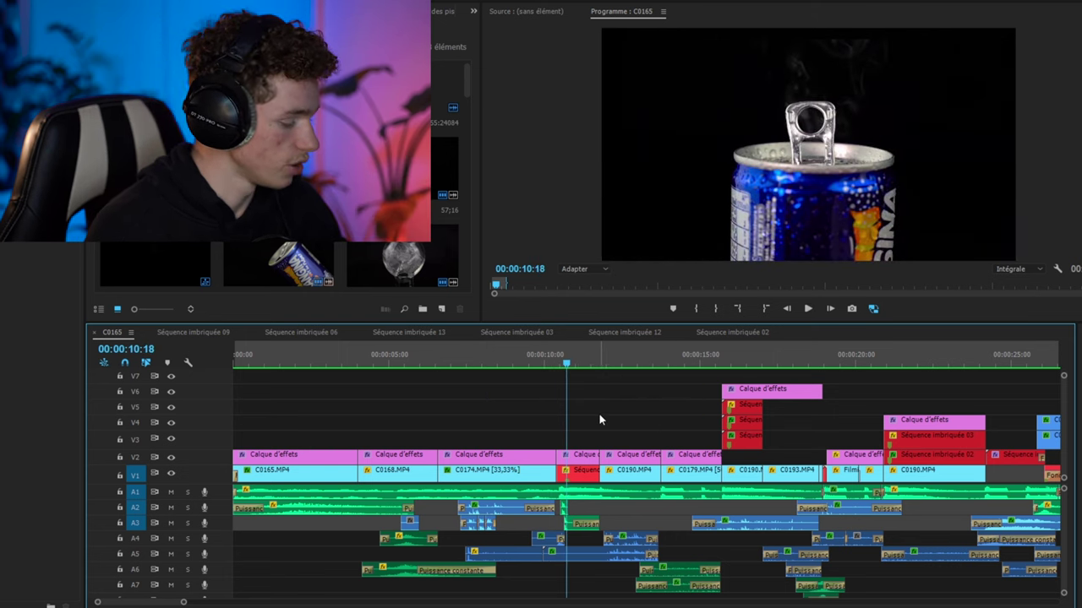
Open the nested sequence Séquence imbriquée 06 from the timeline and play its C0176.MP4 source clip
key("=")
key("=")
double_click(689, 478)
double_click(690, 476)
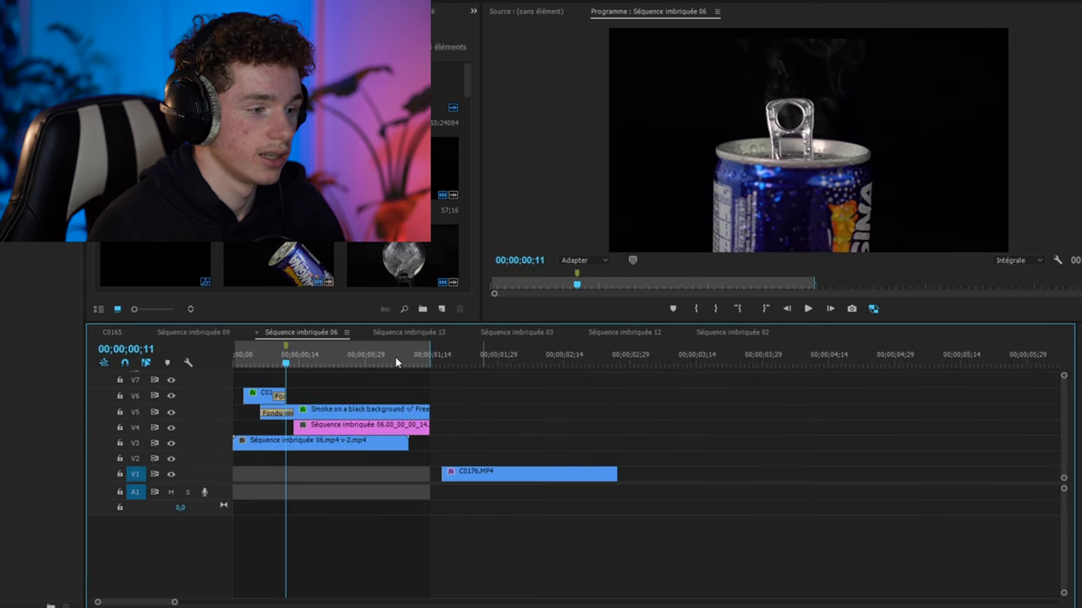
left_click(442, 360)
key("space")
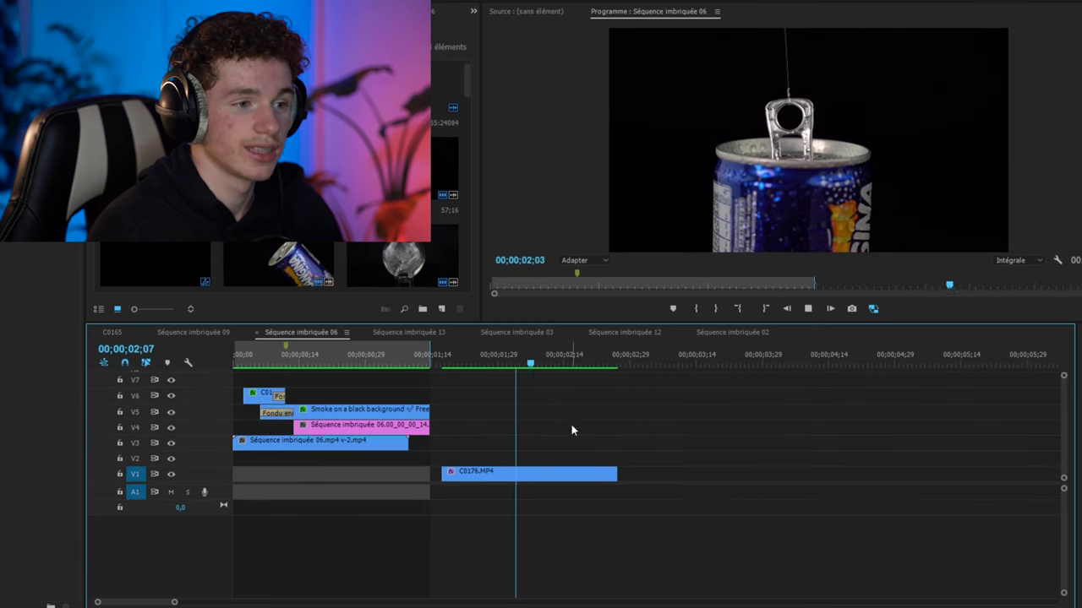
left_click(445, 365)
key("space")
key("space")
Scrub the nested sequence's stacked layers with tracks V3 and V4 hidden, show them again, and replay the sequence through C0176.MP4
left_click_drag(261, 365, 271, 366)
left_click_drag(278, 372, 273, 372)
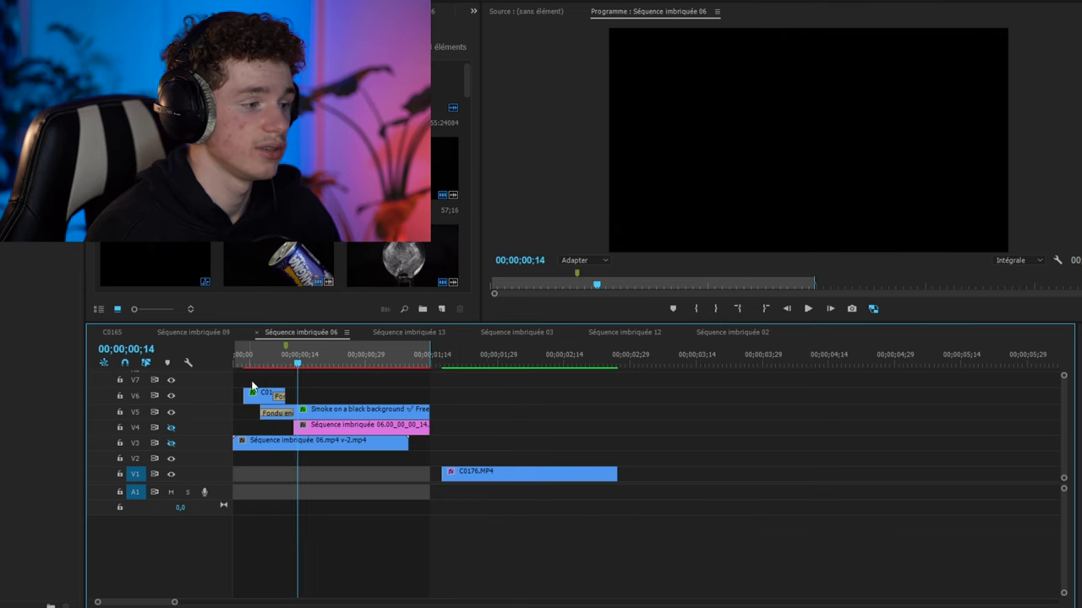
left_click(305, 365)
left_click_drag(348, 365, 298, 375)
key("Home")
key("space")
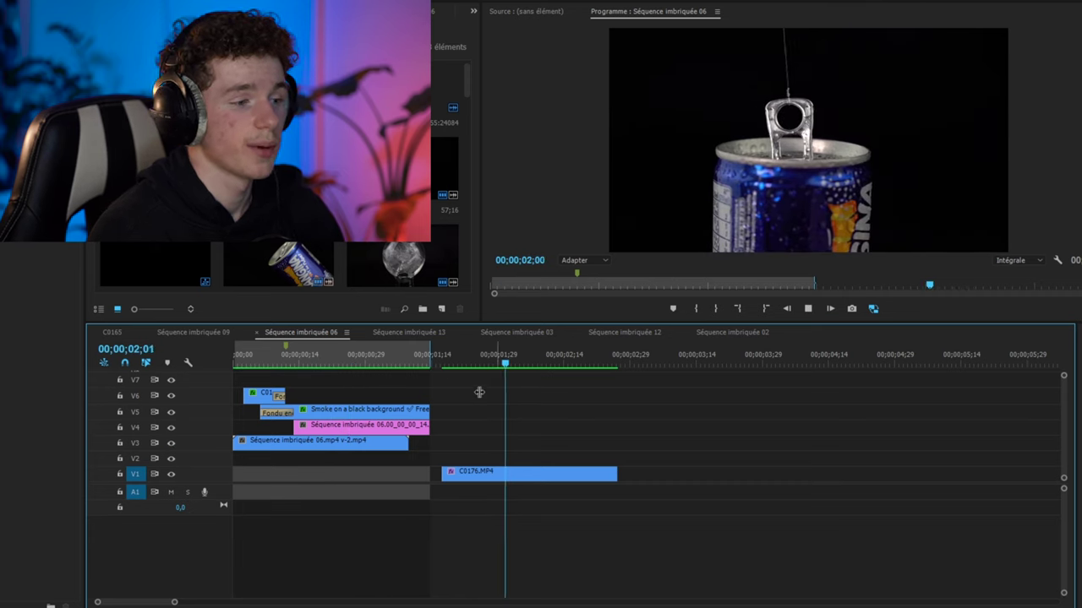
left_click_drag(439, 365, 471, 376)
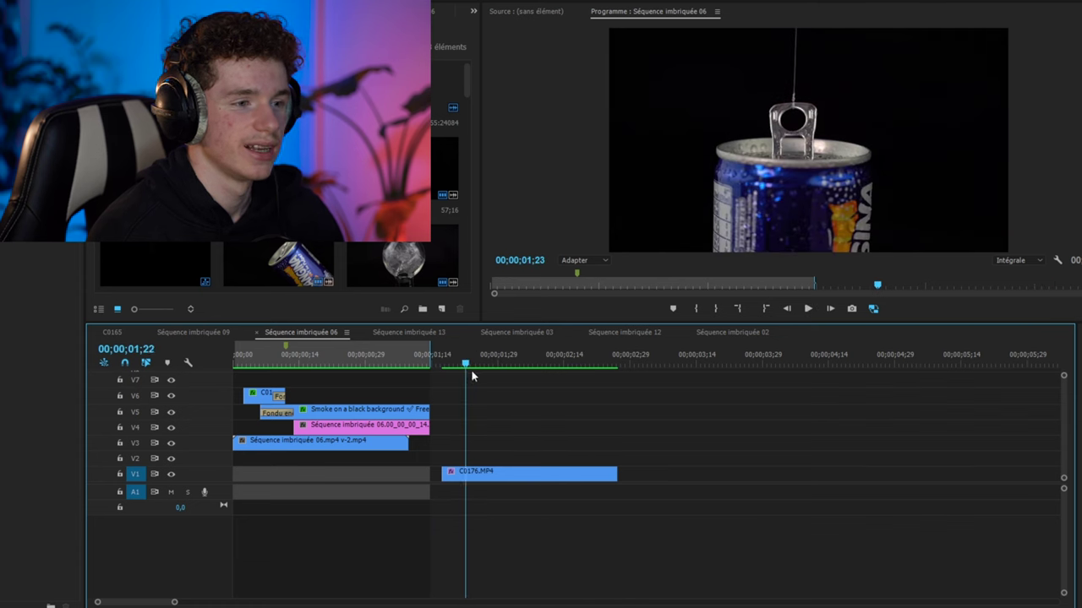
Return to the C0165 sequence and scrub the can-opening shot to 00:00:11:17
left_click(112, 333)
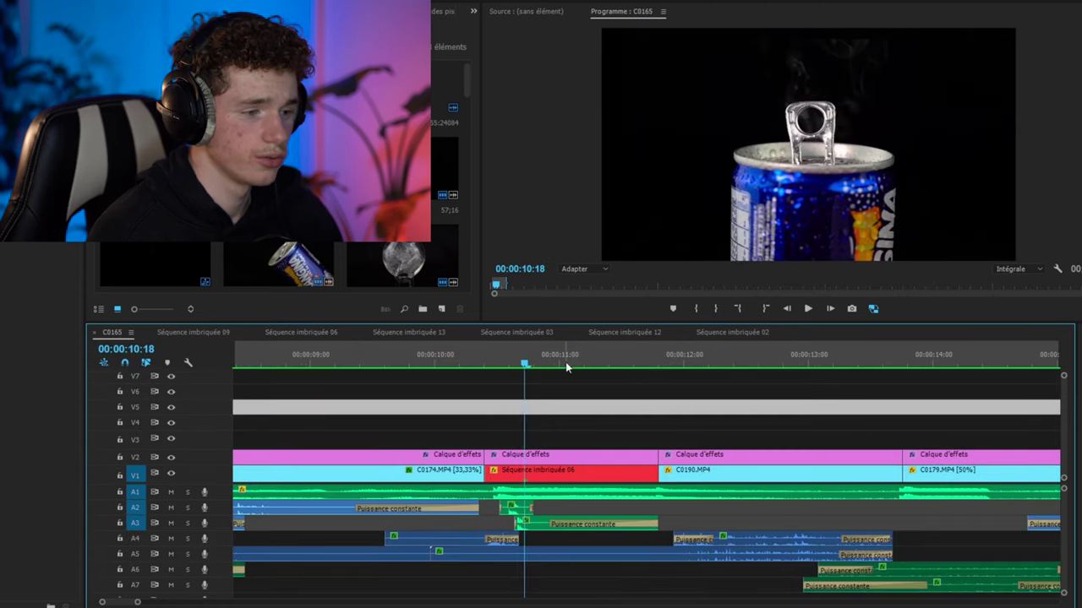
left_click_drag(565, 362, 640, 369)
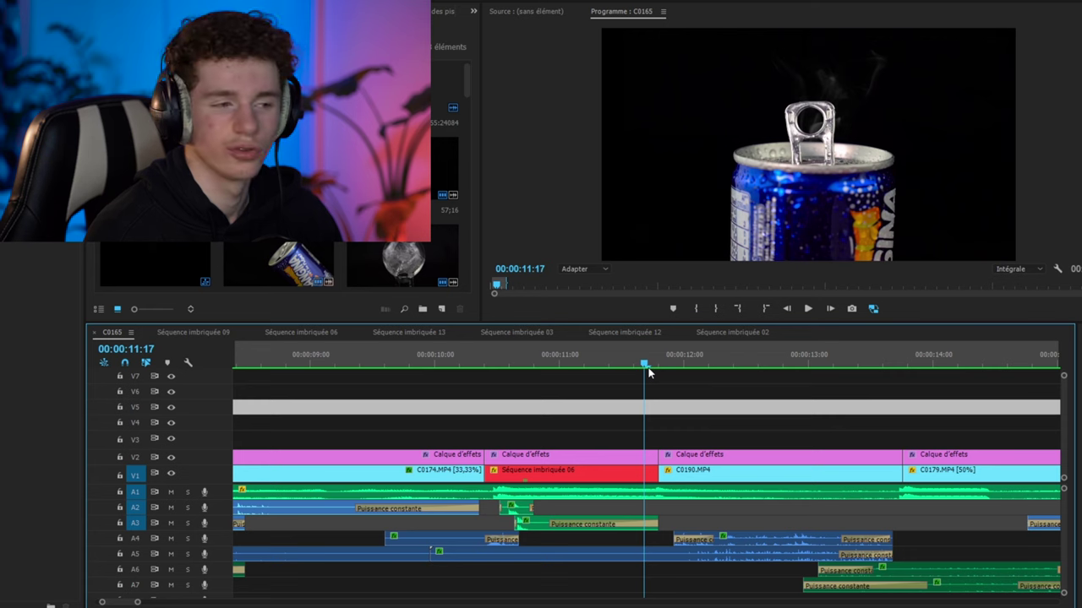
key("Delete")
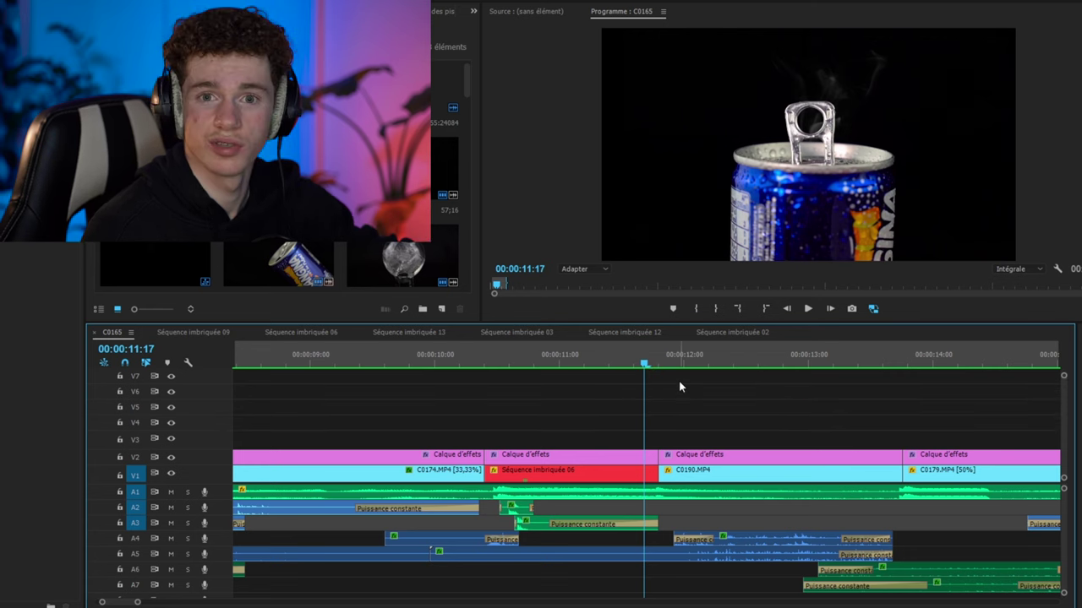
Mute audio track A1, play the sequence from 00:00:11:17 to hear the sound effects alone, and unmute the track
left_click_drag(138, 603, 228, 603)
scroll(439, 556, "down", 3)
scroll(437, 554, "up", 3)
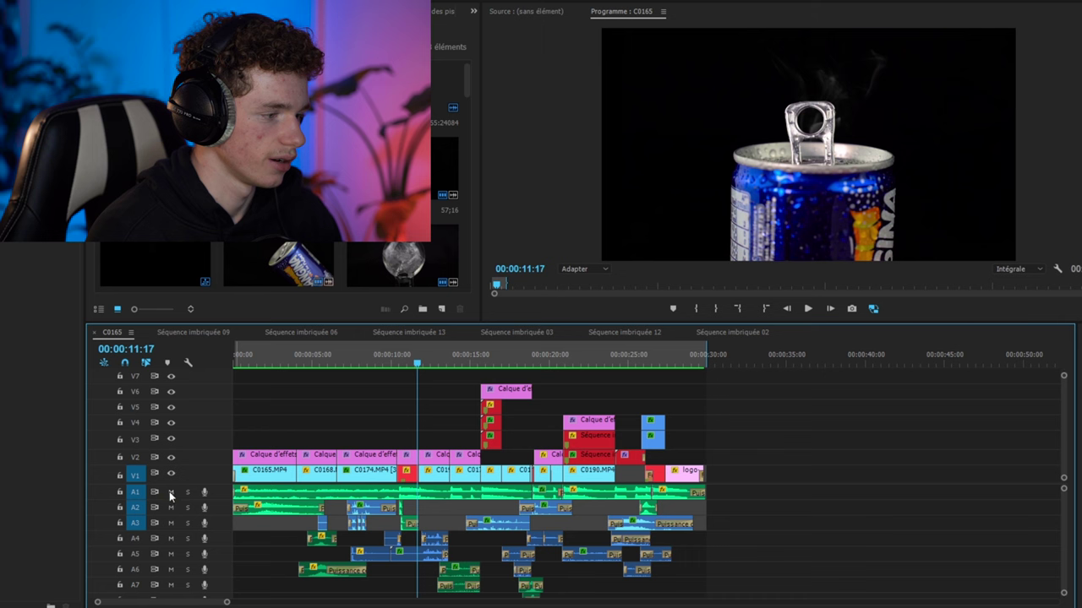
key("space")
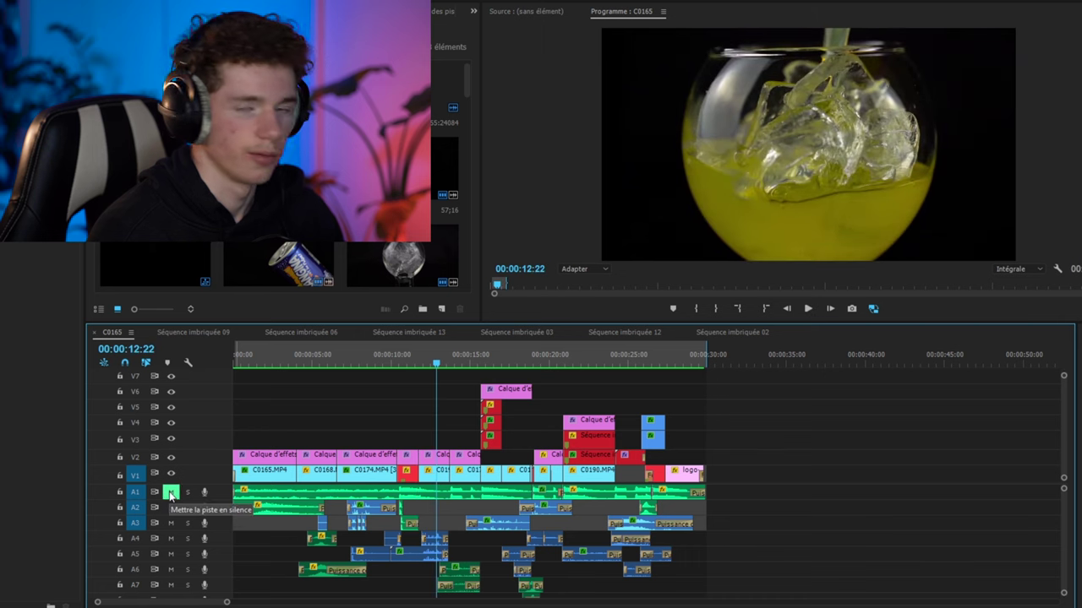
left_click(170, 493)
Scrub the drink-pouring shots up to 00:00:13:17
key("=")
scroll(595, 415, "down", 6)
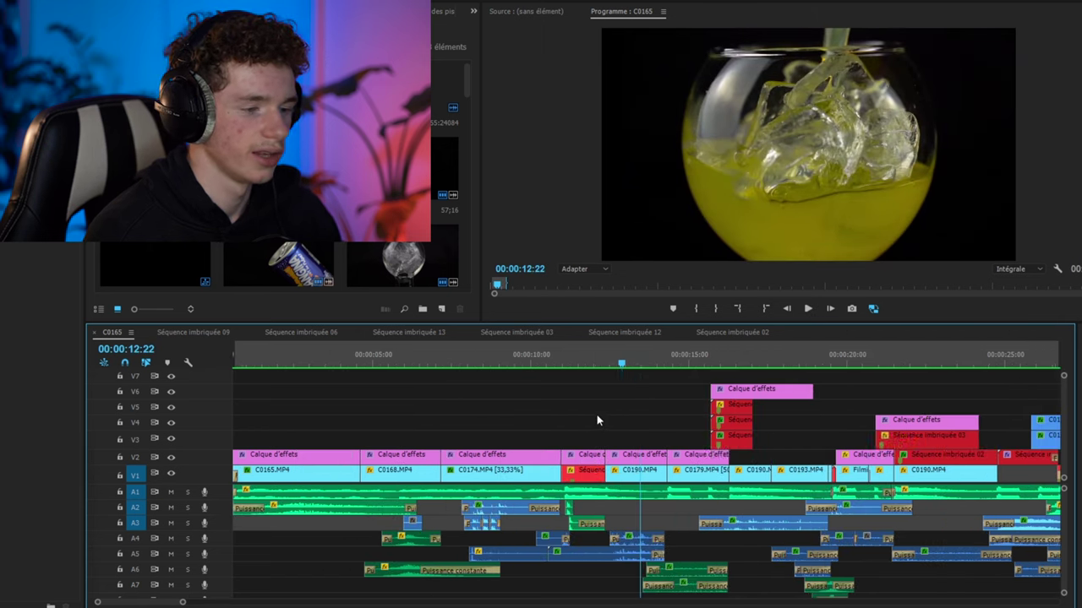
scroll(514, 420, "down", 2)
left_click_drag(408, 369, 439, 365)
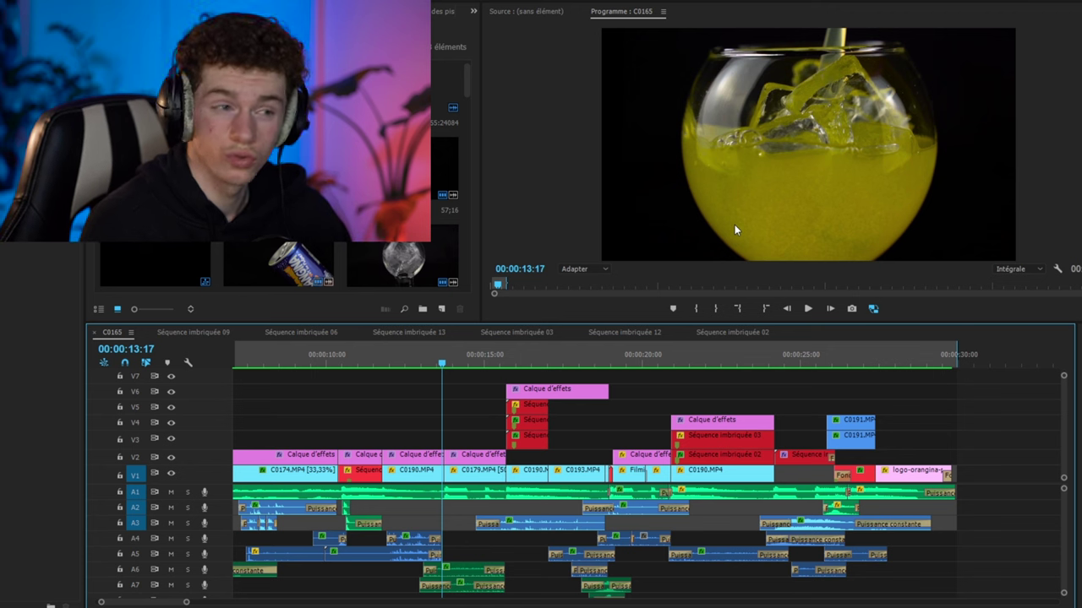
Compare the glass shot at 00:00:16:04 with tracks V6 and V5 hidden, and show the tracks again
left_click(521, 365)
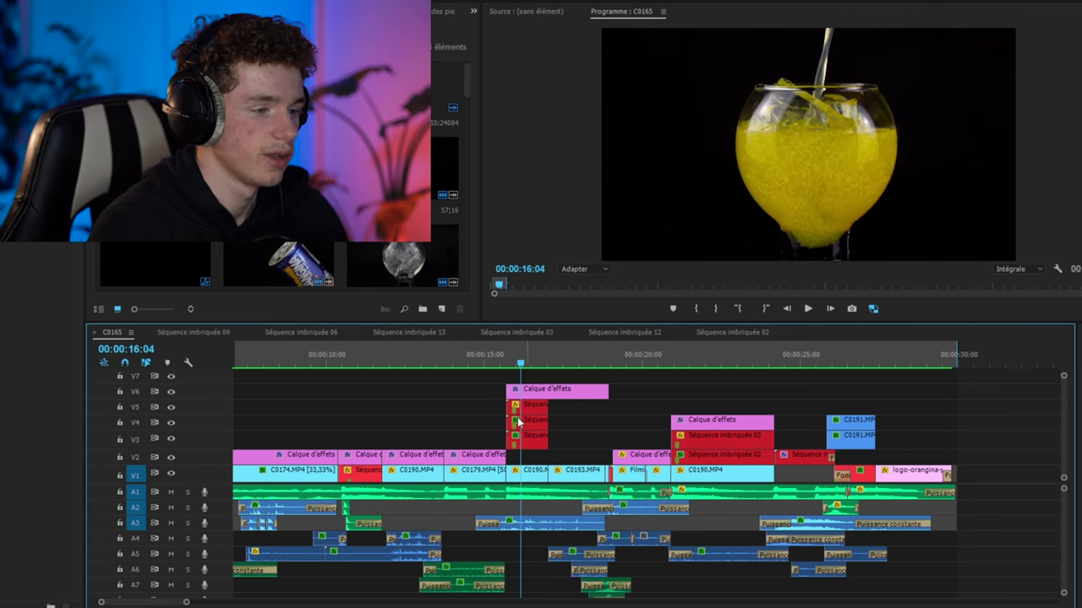
left_click(171, 393)
left_click(172, 408)
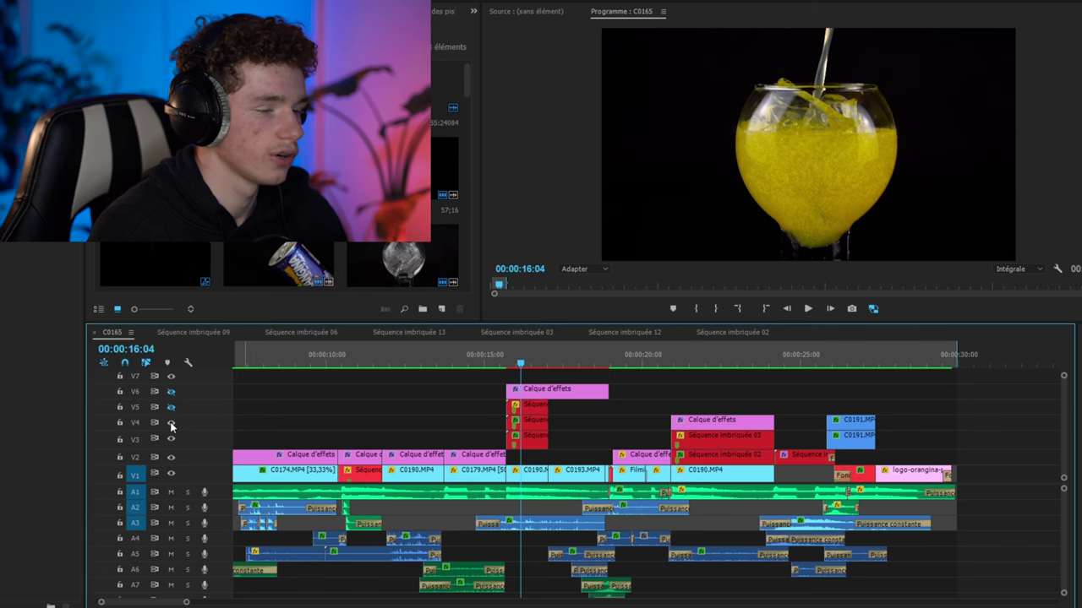
left_click(170, 392)
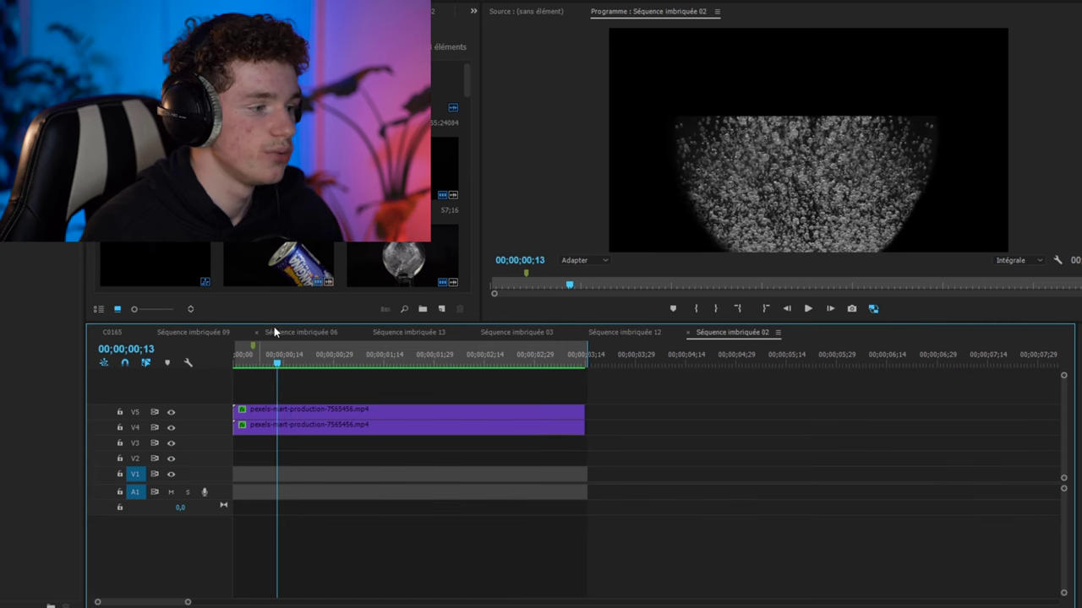
Play the bubble footage in Séquence imbriquée 02 from the beginning and return the playhead to 00;00;00;00
left_click_drag(276, 360, 209, 376)
key("space")
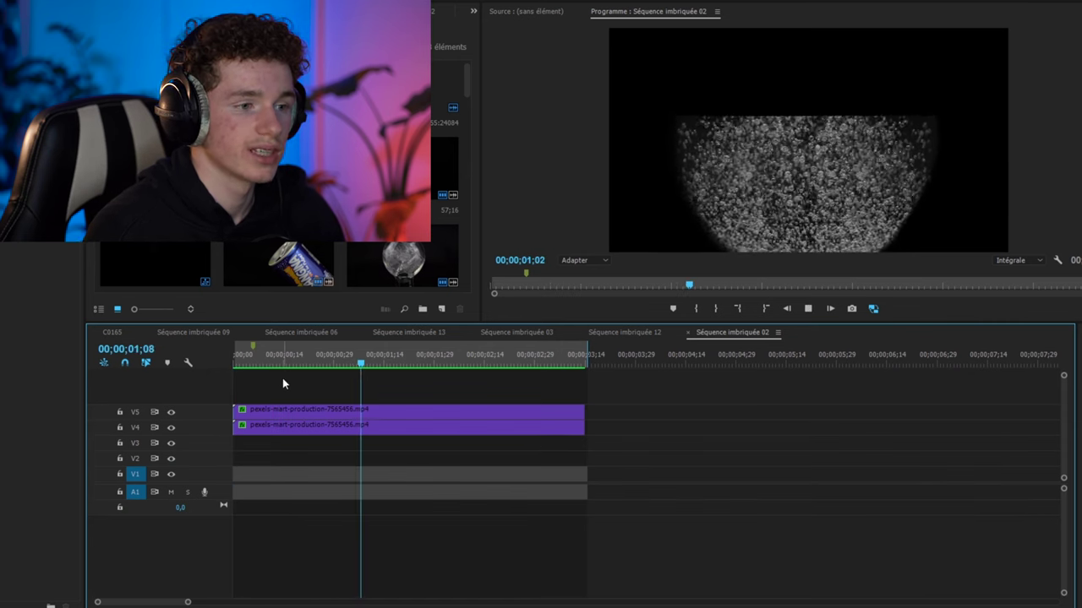
key("space")
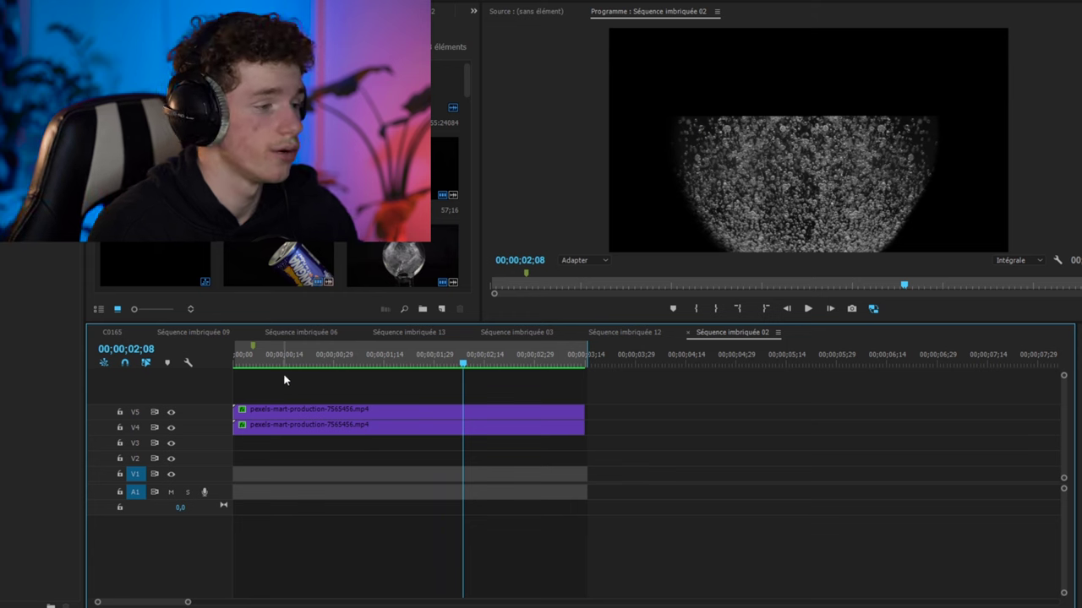
left_click_drag(245, 360, 218, 360)
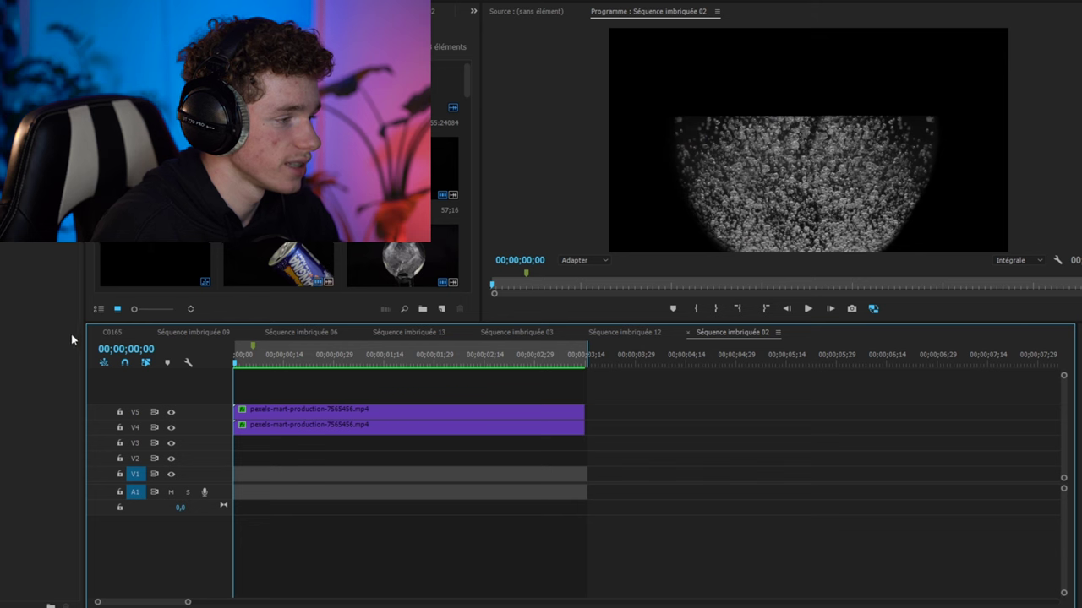
Return to C0165, open the nested sequence on track V4 at 00:00:16:04, and play its surface-bubble footage from the start
left_click(124, 334)
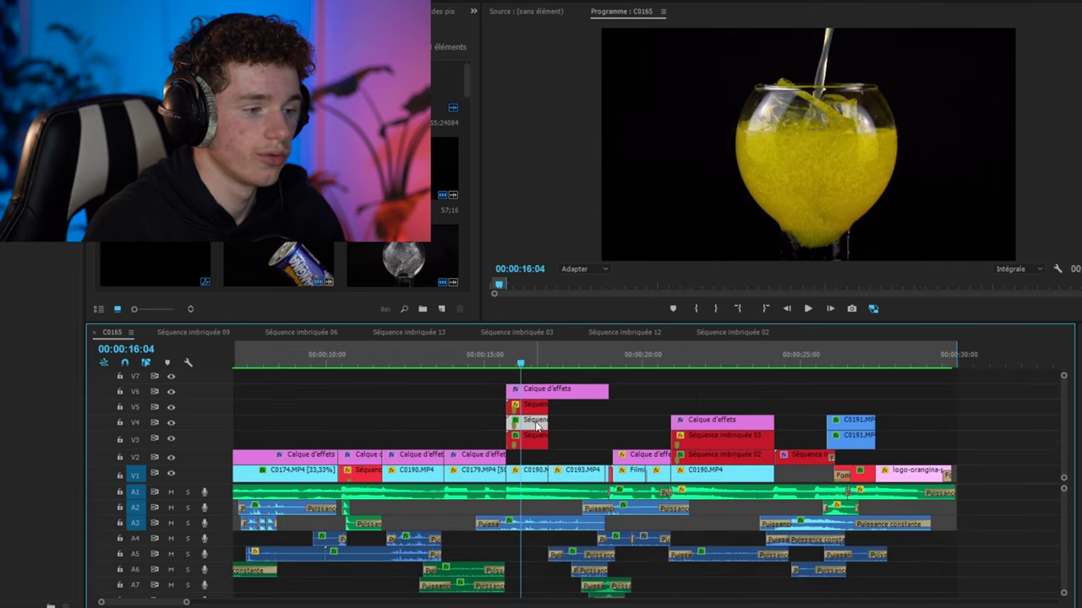
double_click(536, 427)
left_click_drag(278, 363, 289, 362)
left_click_drag(266, 362, 209, 372)
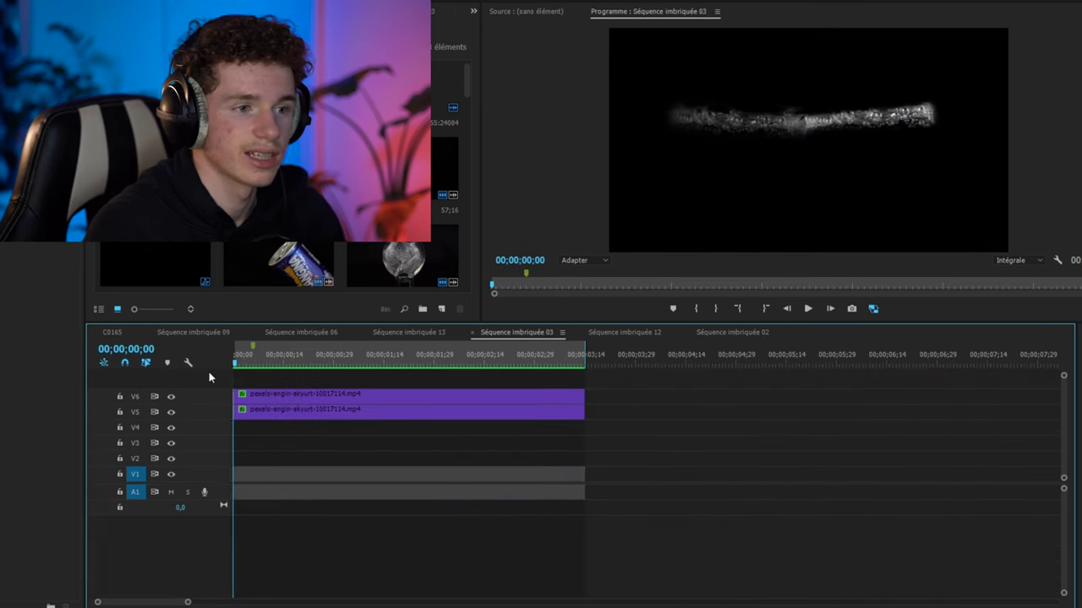
key("space")
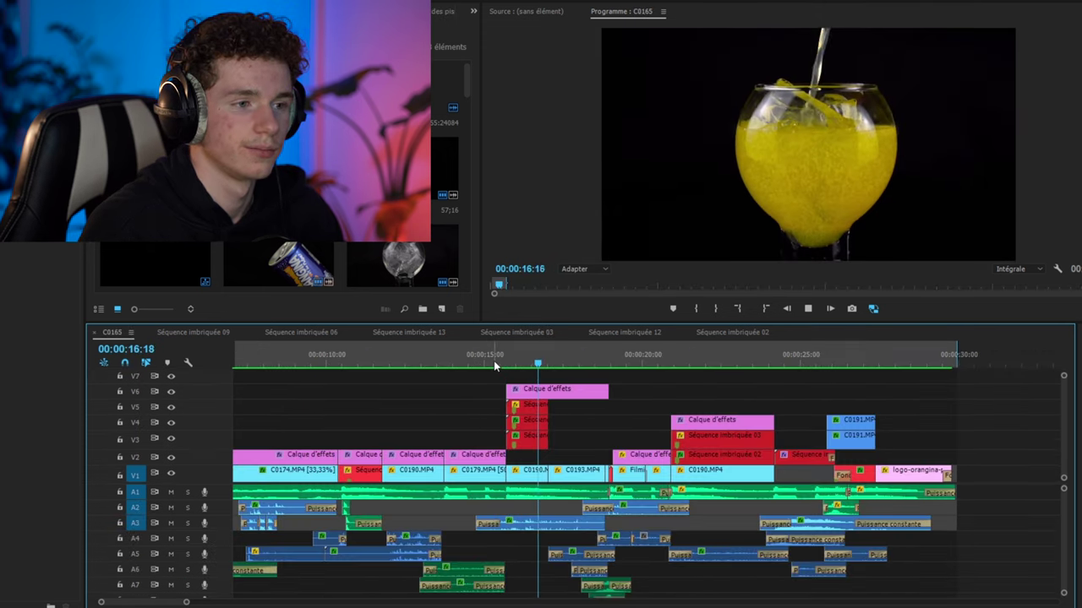
Review the C0165 sequence past the top view and the orange slices up to the glass close-up at 00:00:21:04
key("space")
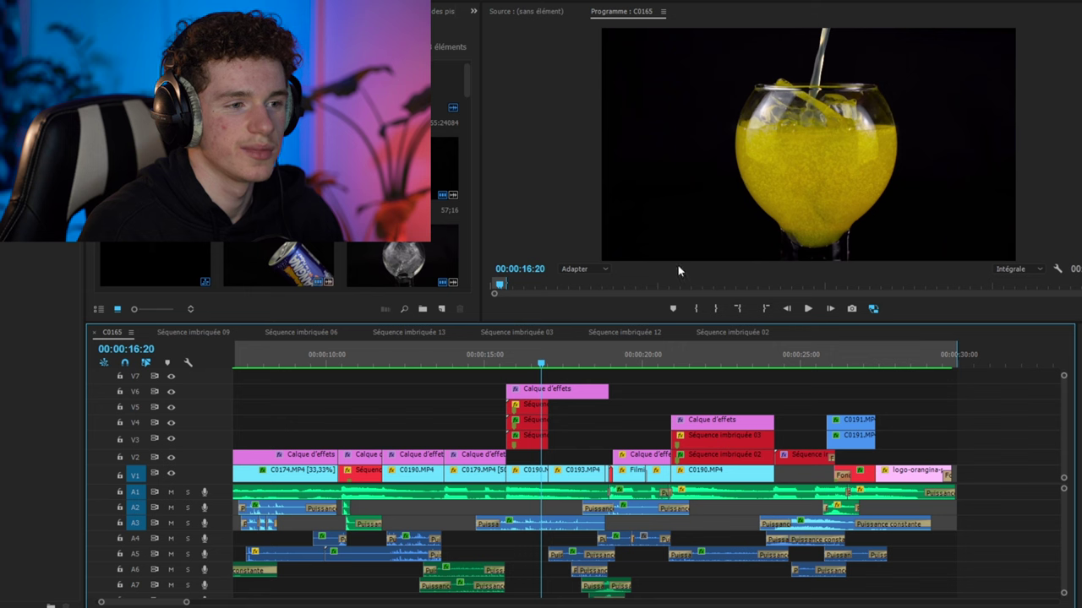
left_click(604, 367)
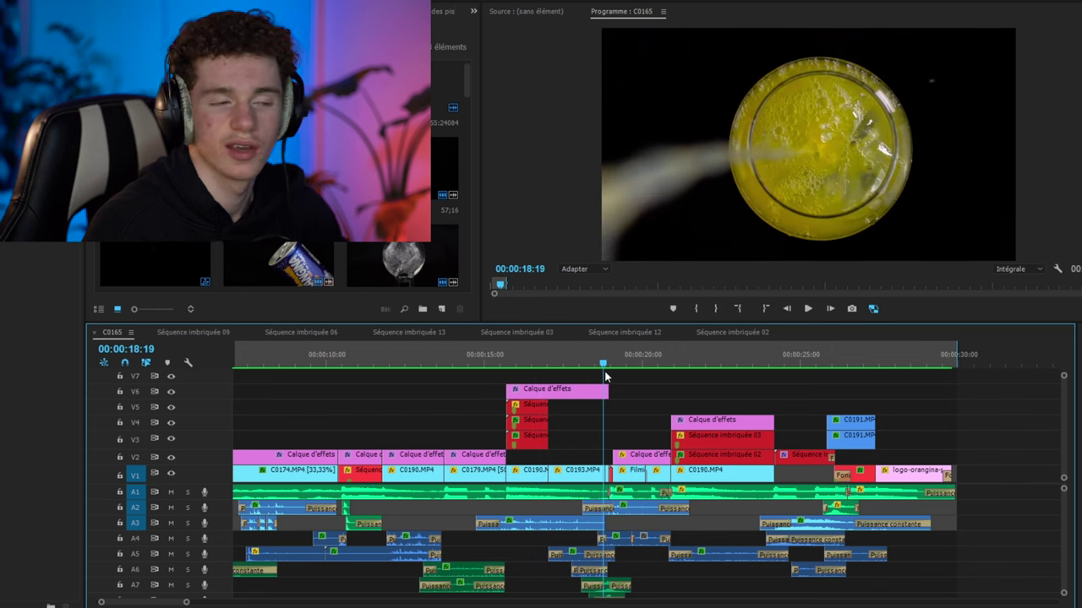
left_click_drag(604, 371, 619, 373)
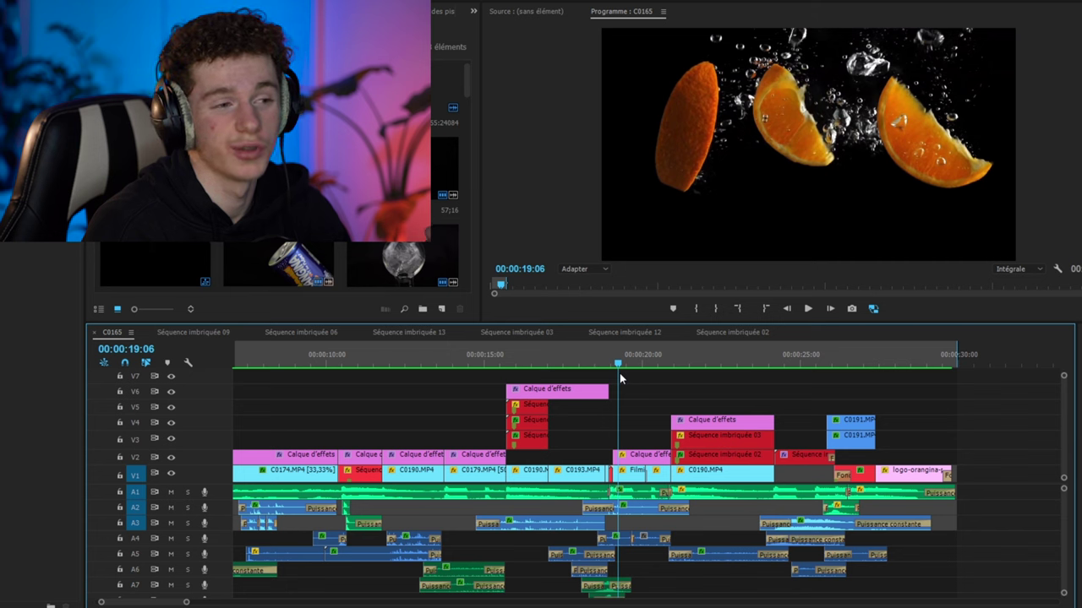
key("equal")
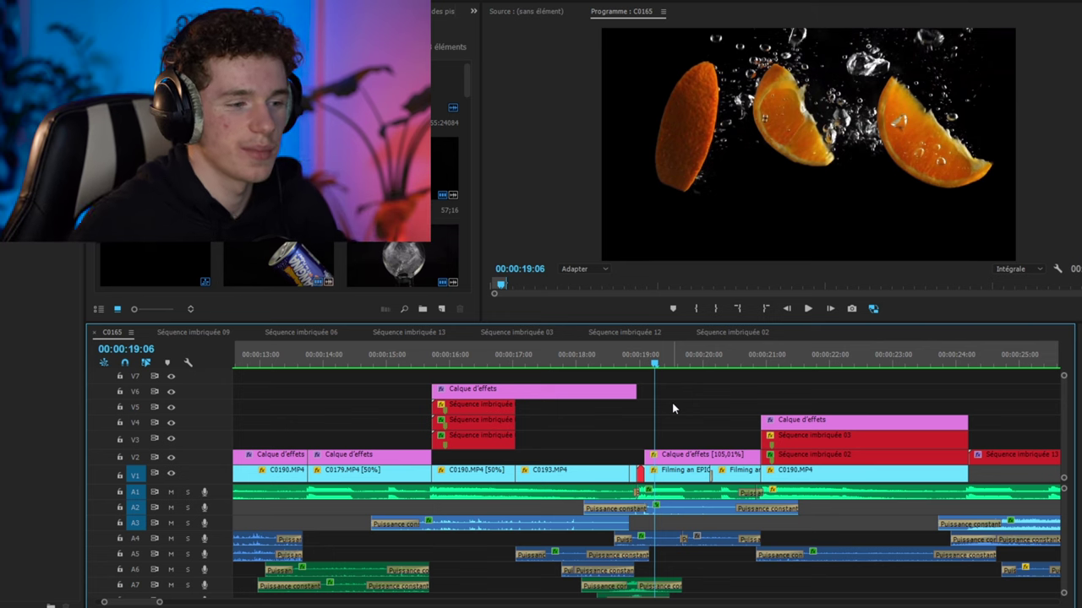
left_click_drag(654, 366, 778, 379)
scroll(763, 386, "down", 3)
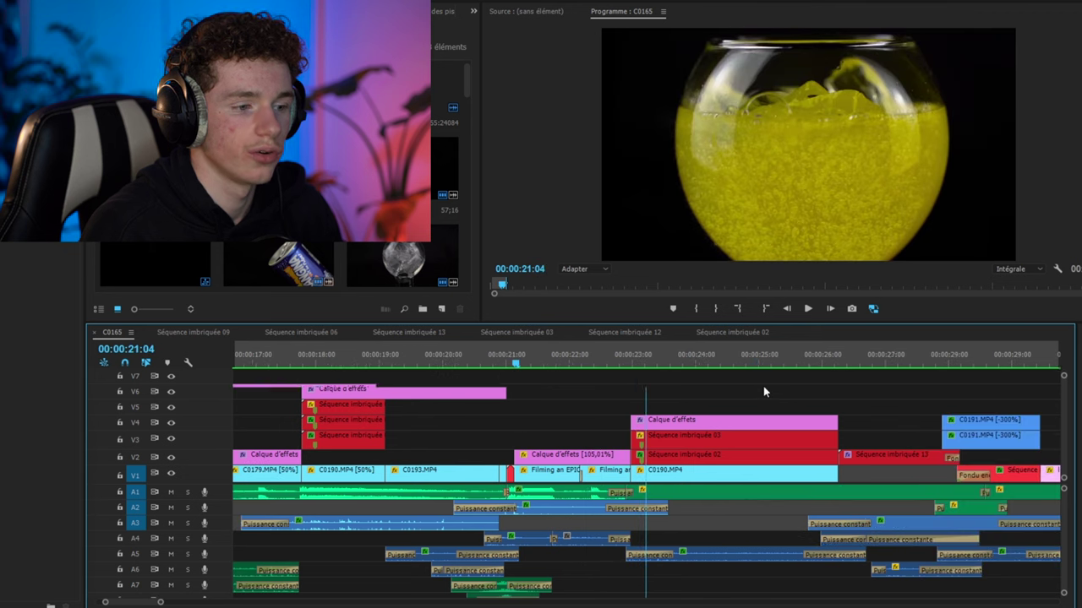
Move the playhead to 00:00:21:13 and hide video tracks V2 to V6 to examine the glass shot without its layers
scroll(763, 391, "down", 3)
left_click_drag(457, 364, 466, 368)
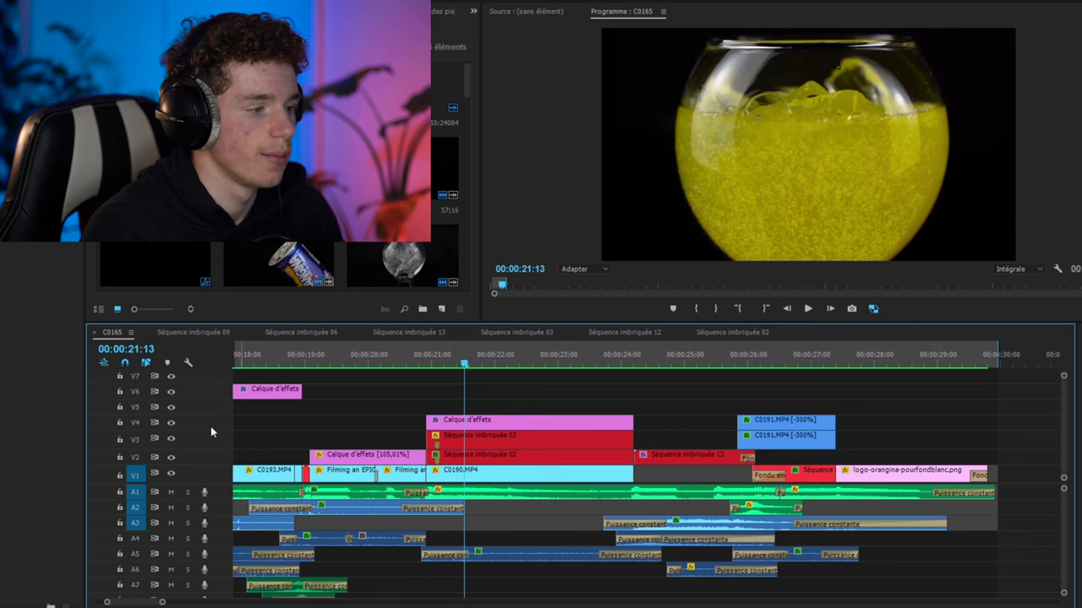
left_click(172, 438)
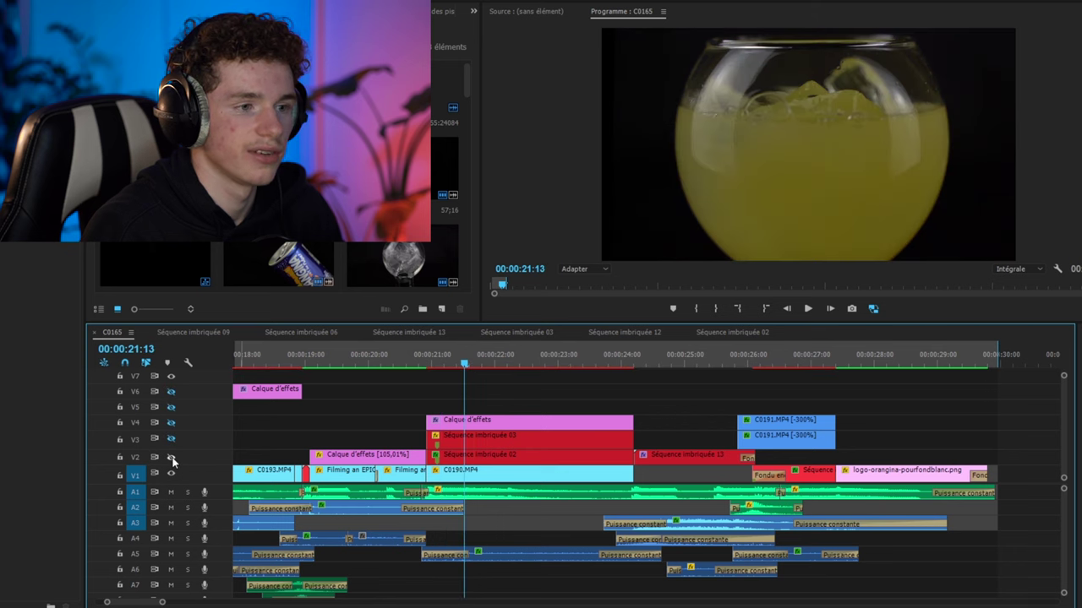
Show the hidden video tracks V2 to V6 again and review the can splash shot between 00:00:24:09 and 00:00:25:15
left_click(172, 457)
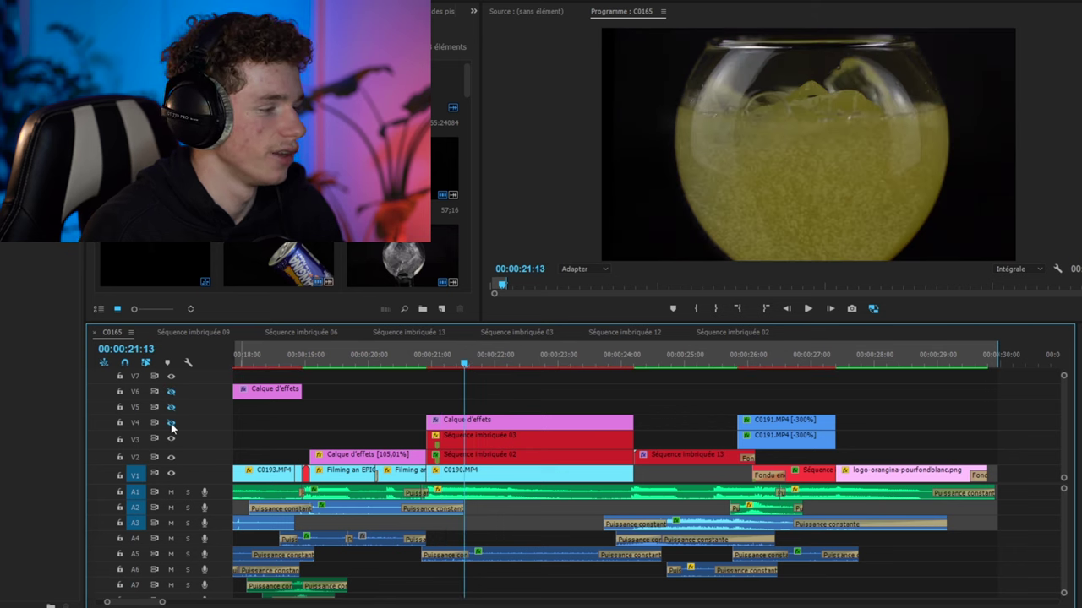
left_click(172, 422)
left_click_drag(542, 369, 644, 379)
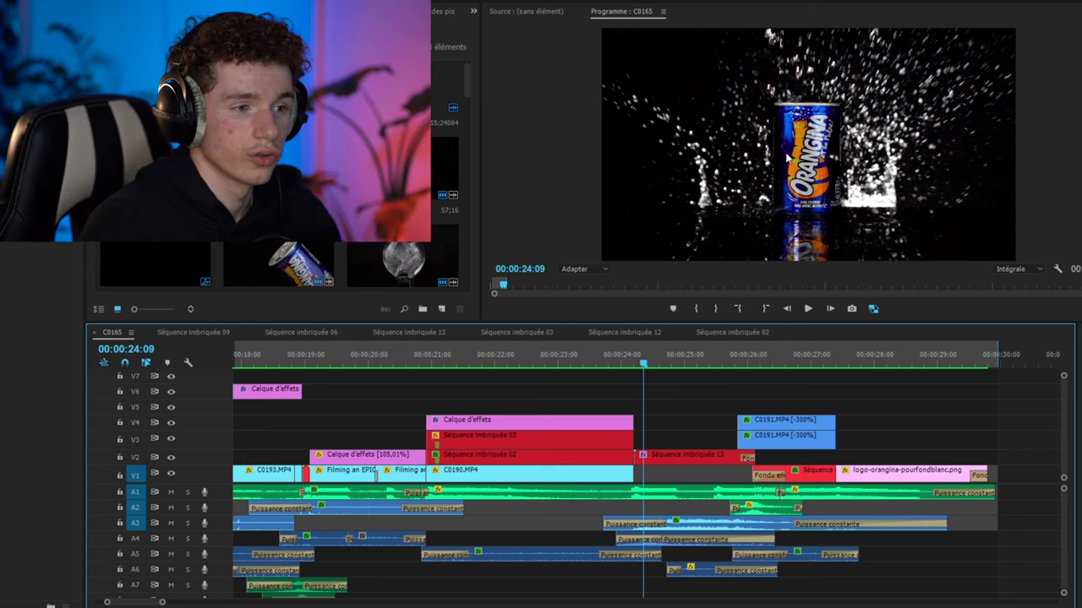
left_click_drag(646, 365, 723, 367)
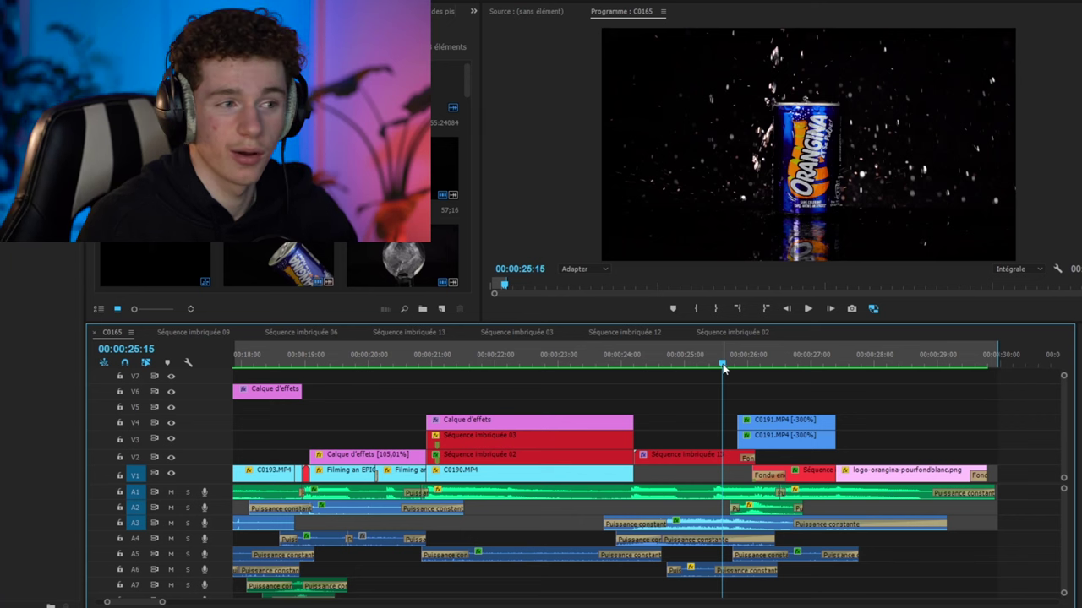
left_click_drag(722, 365, 641, 374)
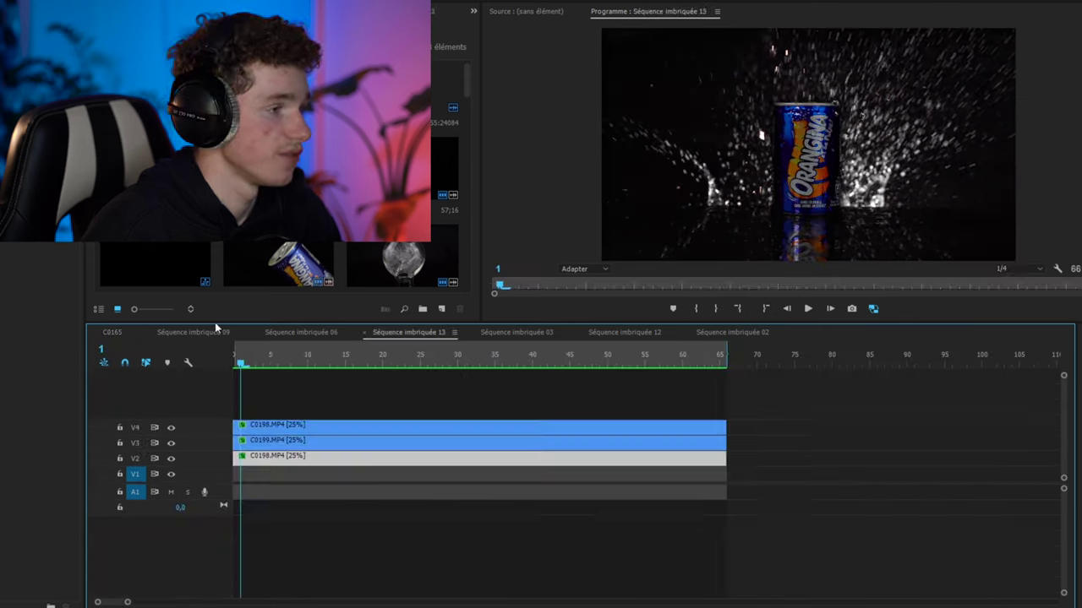
Examine the masked C0198.MP4 clip on V2 of Séquence imbriquée 13 with V3 and V4 hidden, then show V3 again
key("shift+5")
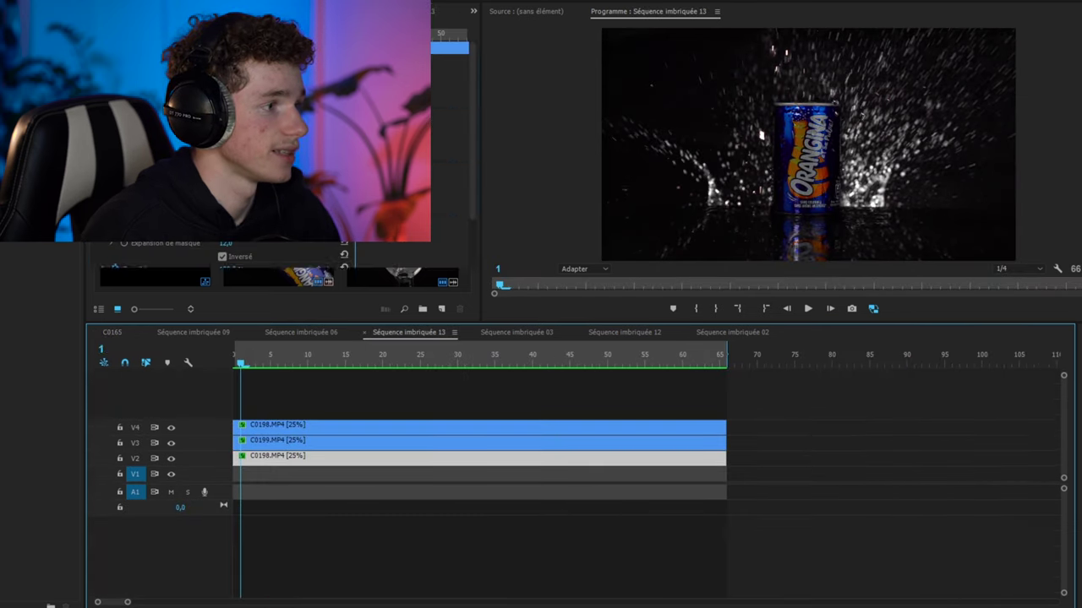
left_click_drag(322, 367, 300, 368)
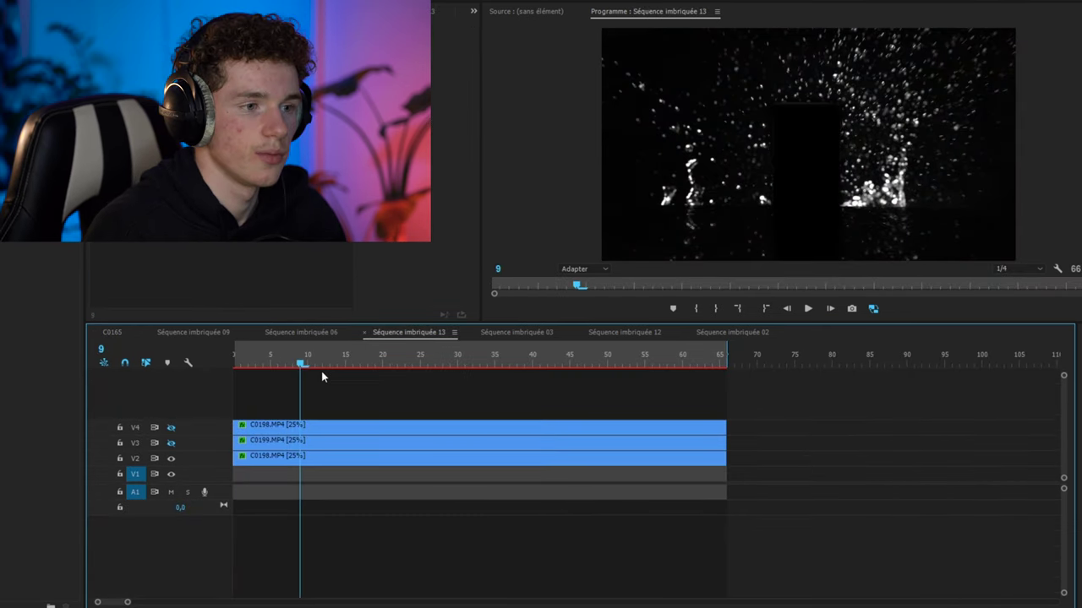
left_click(171, 442)
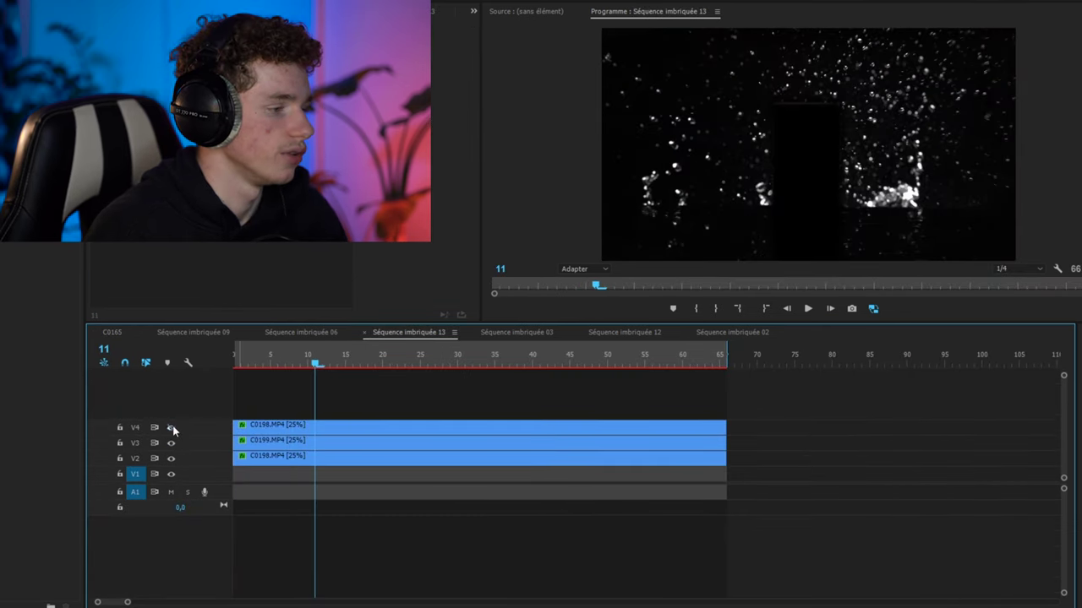
Isolate the C0198.MP4 clip on V4 by hiding V2 and V3, and play its splash from the start
left_click(172, 428)
left_click(171, 443)
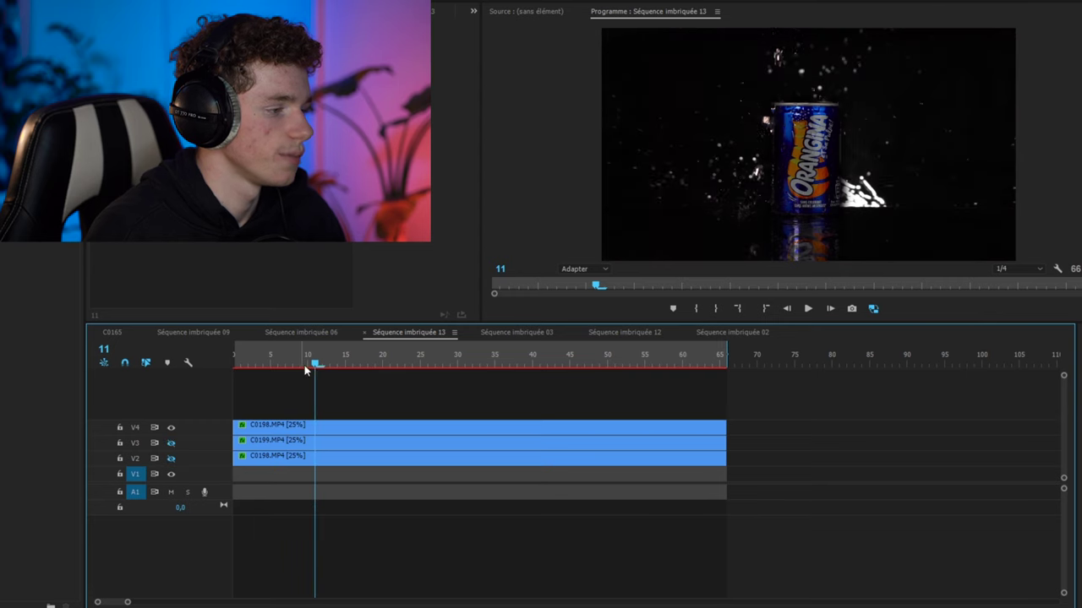
left_click_drag(309, 363, 212, 378)
key("space")
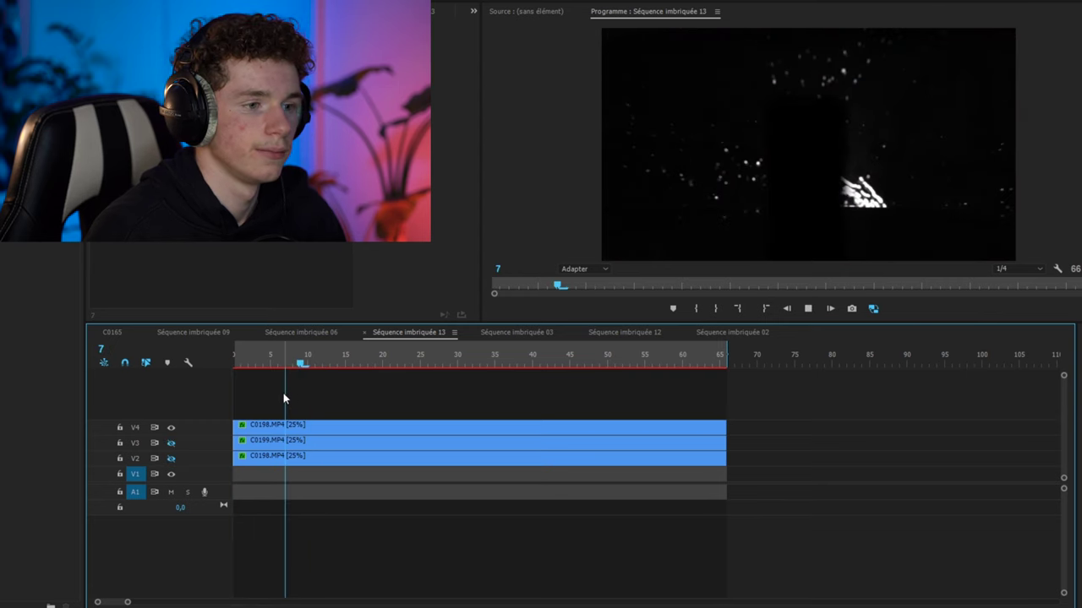
left_click_drag(316, 362, 230, 381)
Isolate the C0199.MP4 splash on V3 and play it, then review the V2 clip alone up to frame 21
left_click(171, 428)
left_click(171, 443)
key("space")
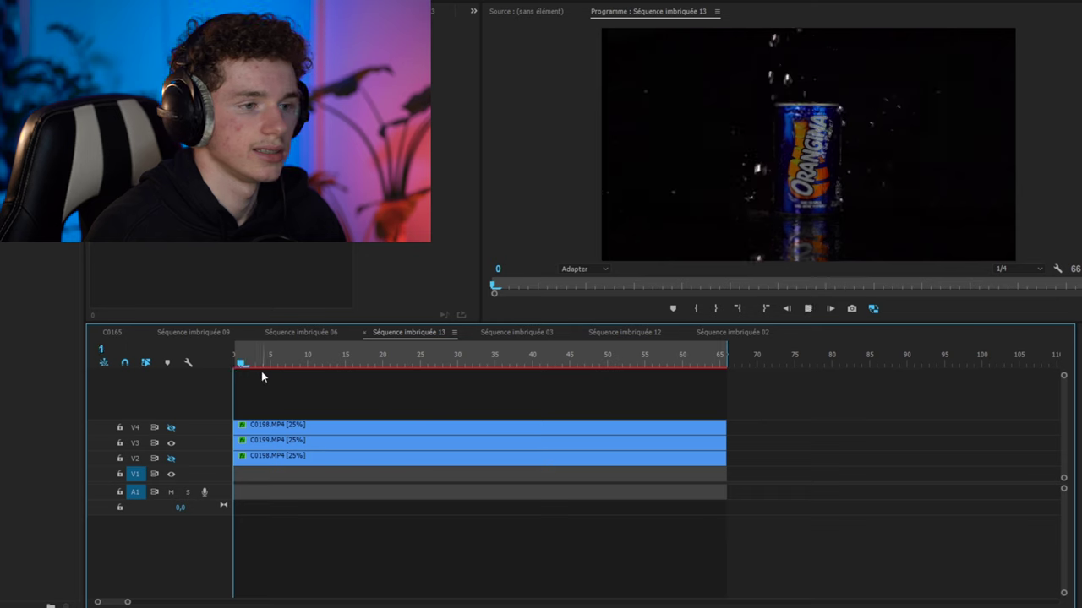
left_click_drag(343, 358, 384, 372)
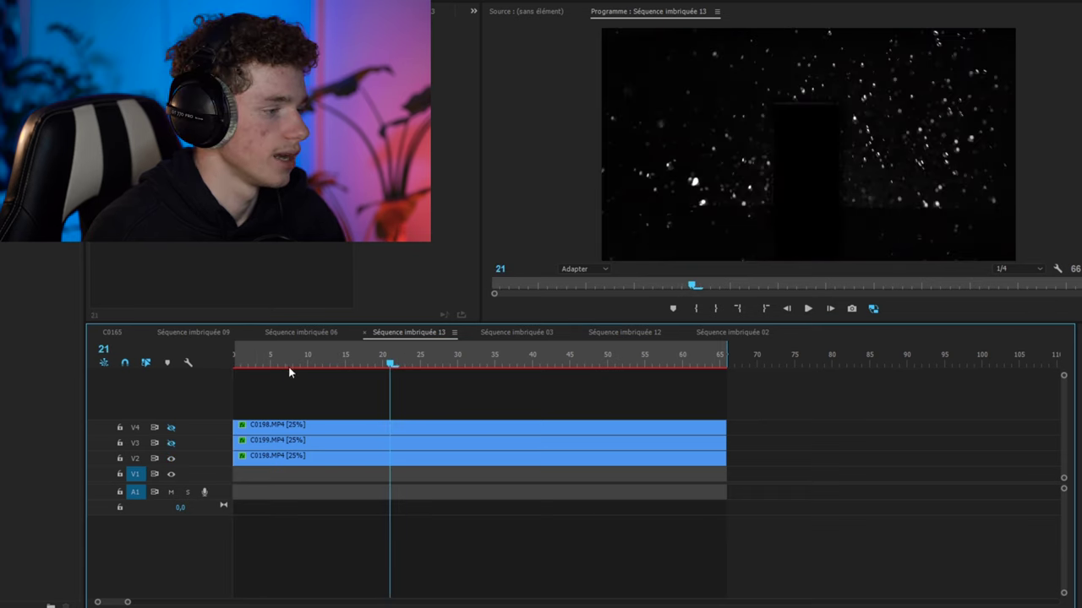
Show all three splash layers together and play the composite from the start up to frame 56
left_click_drag(288, 368, 191, 440)
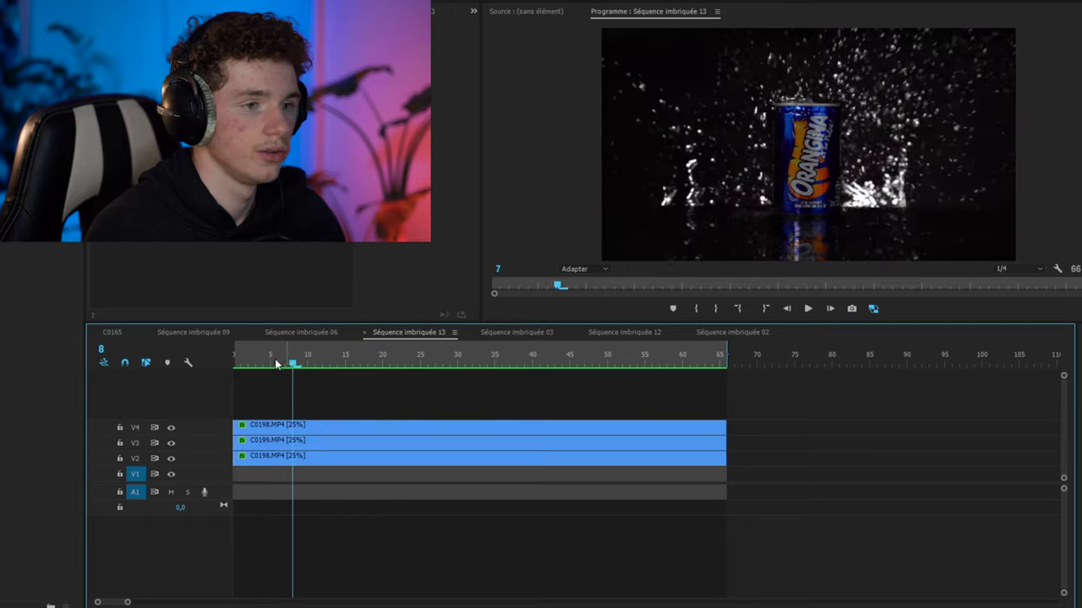
left_click_drag(274, 360, 192, 384)
key("space")
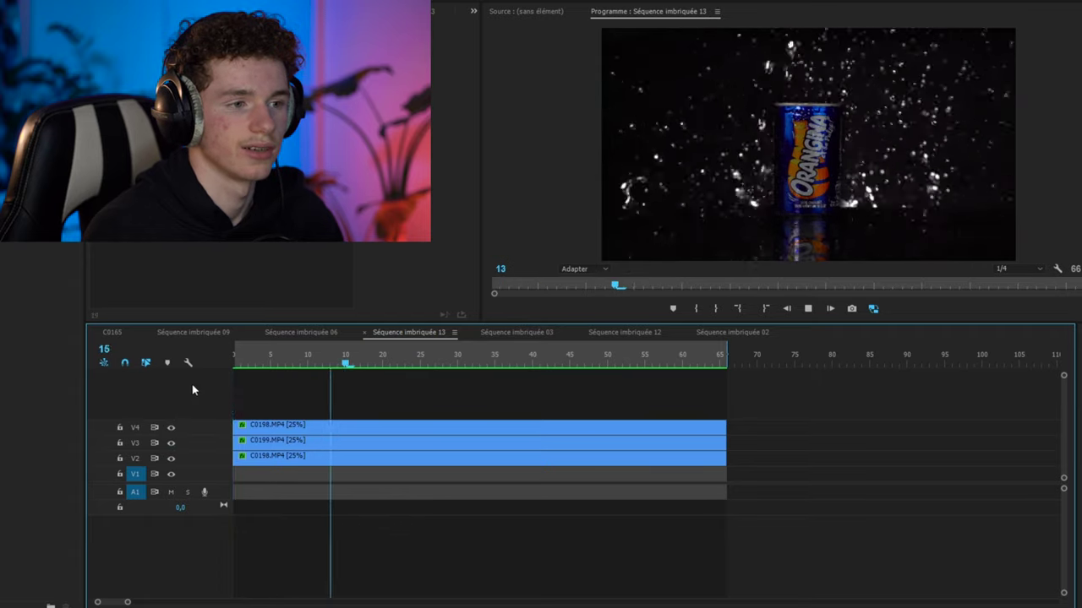
key("space")
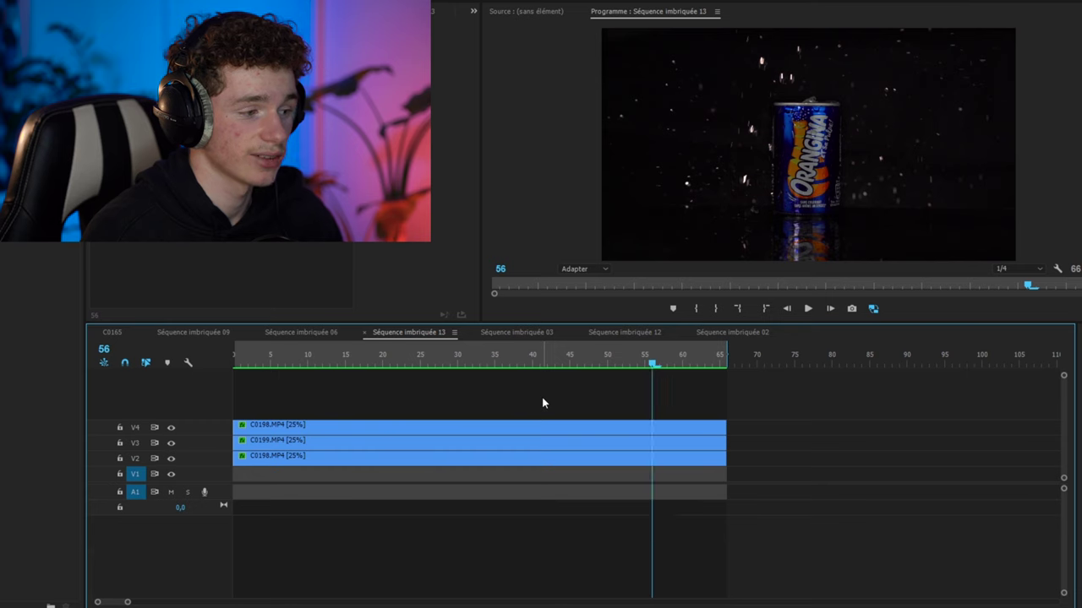
Set the speed of the three clips on V2 to V4 in Séquence imbriquée 13 to 100%
left_click_drag(543, 398, 458, 486)
key("ctrl+r")
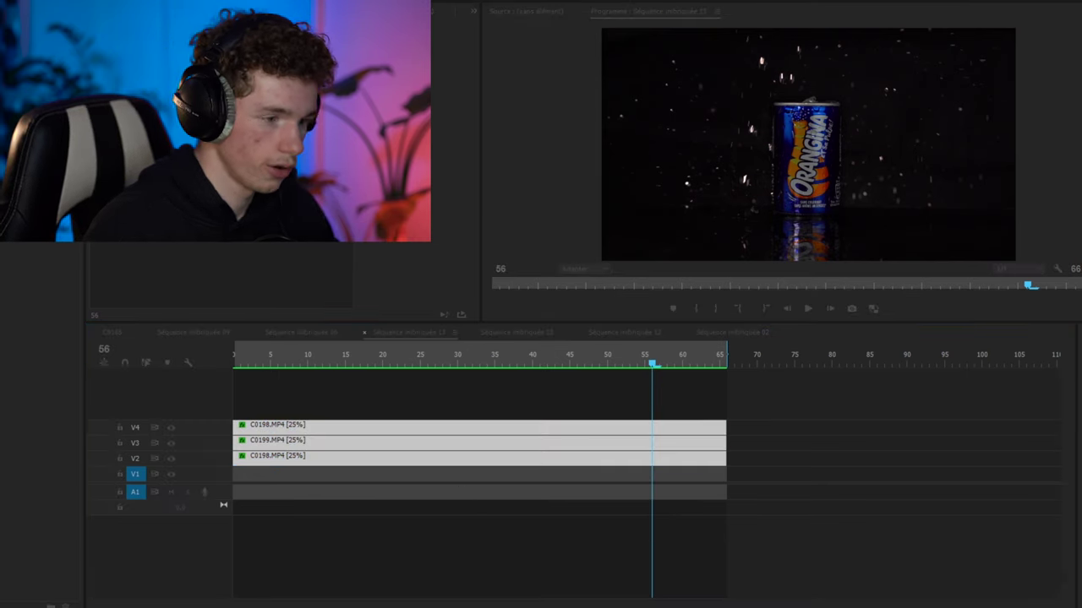
type("100")
key("Return")
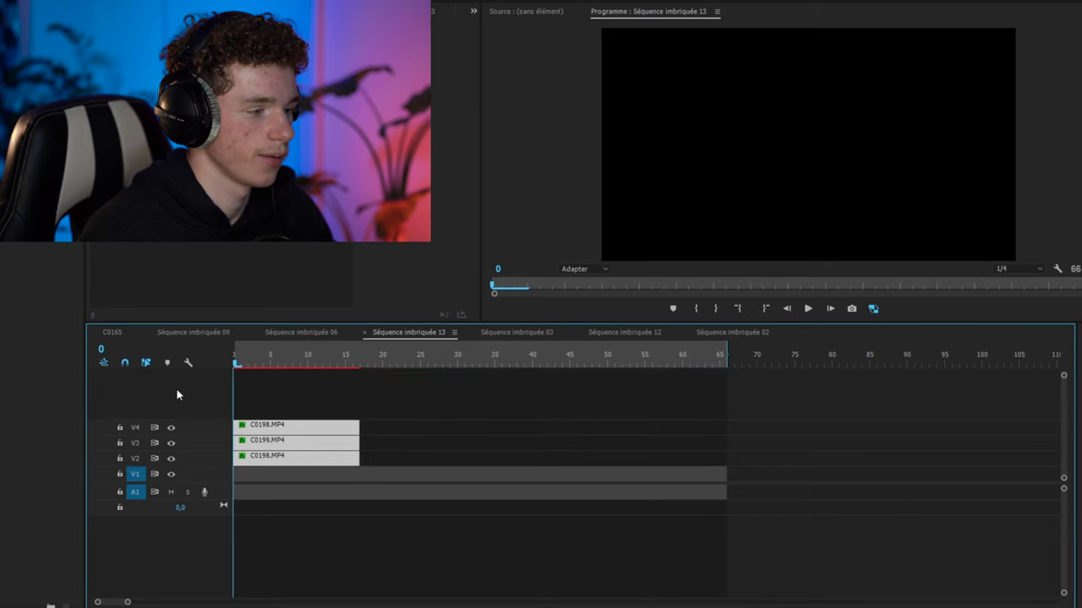
Deselect the clips and play the full-speed splash from the beginning of Séquence imbriquée 13
left_click(544, 418)
key("space")
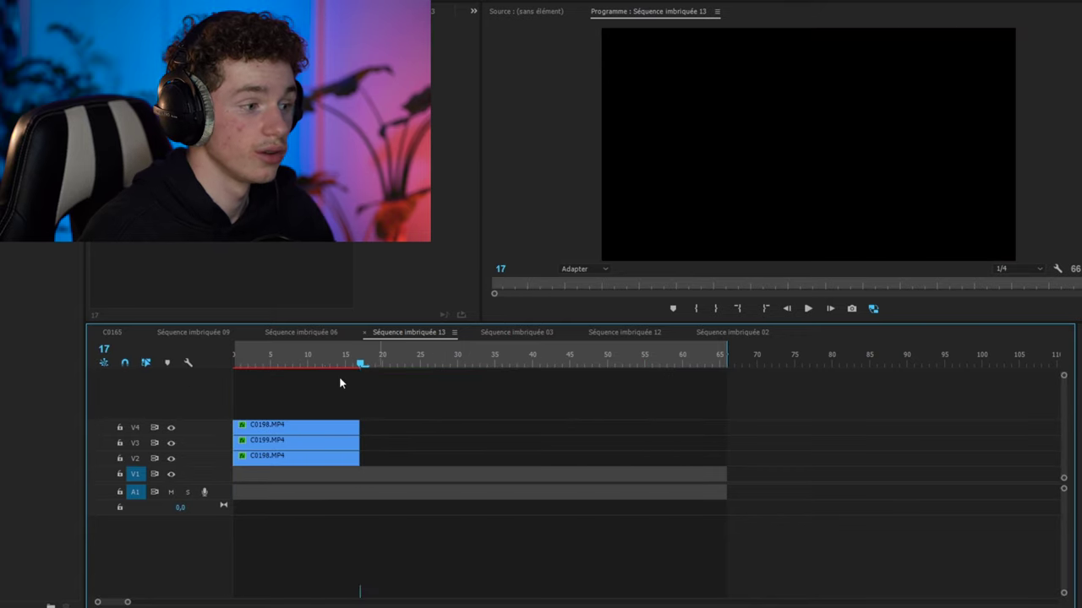
key("Home")
key("space")
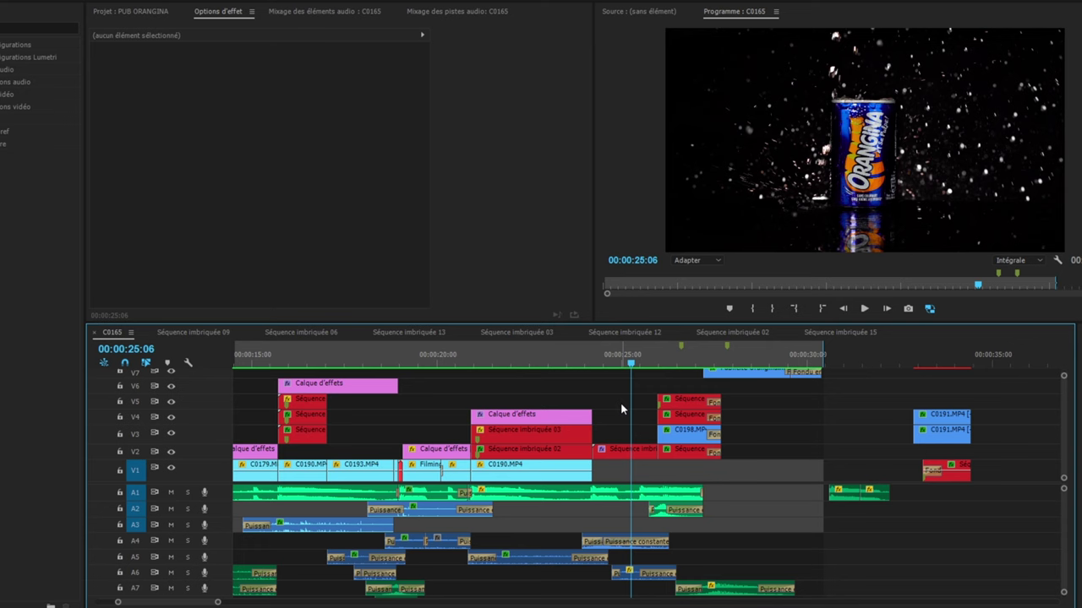
Play C0165 from 00:00:25:06 and review the glass sliding in beside the can, stopping at 00:00:26:01
key("space")
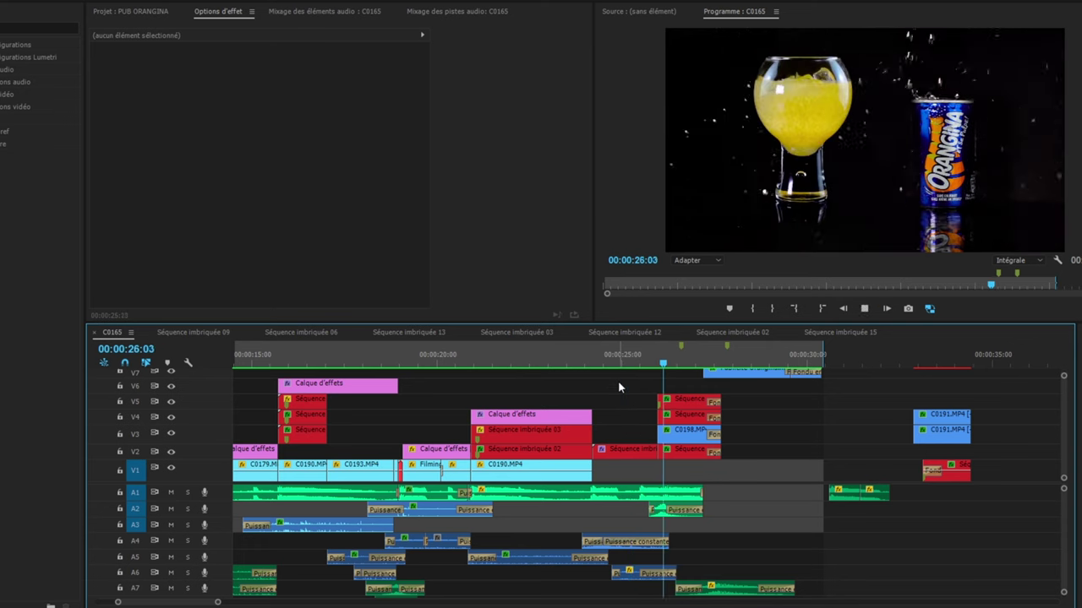
key("space")
left_click(636, 361)
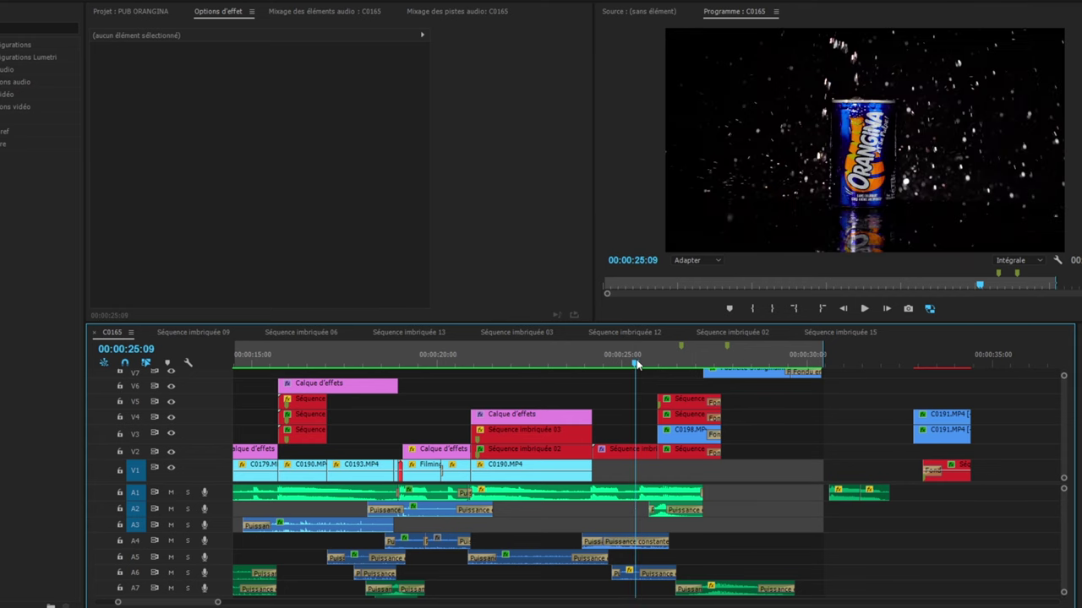
left_click_drag(636, 361, 665, 362)
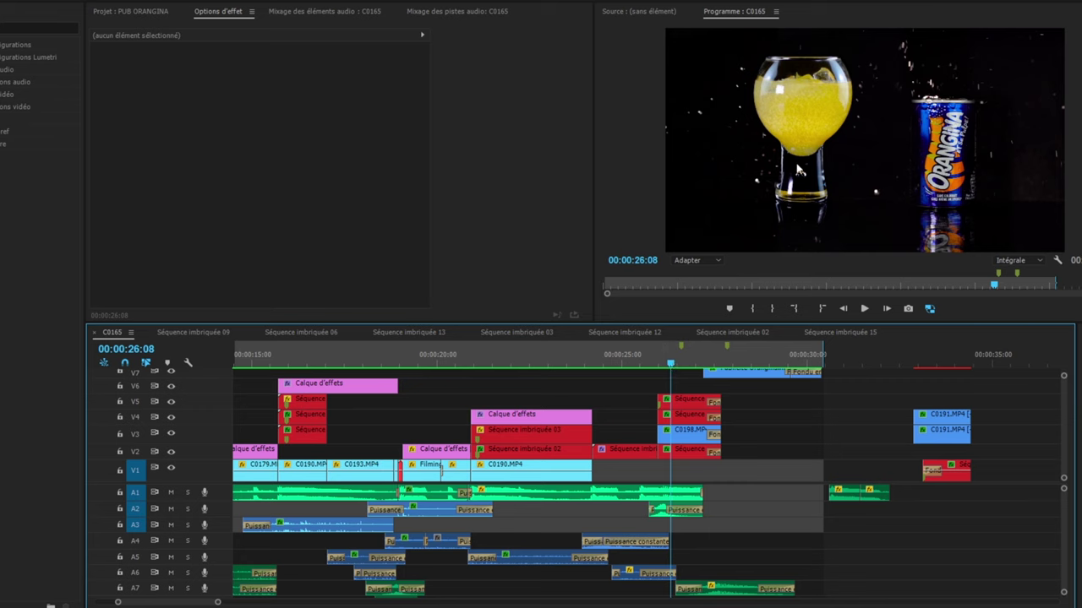
left_click_drag(653, 359, 661, 360)
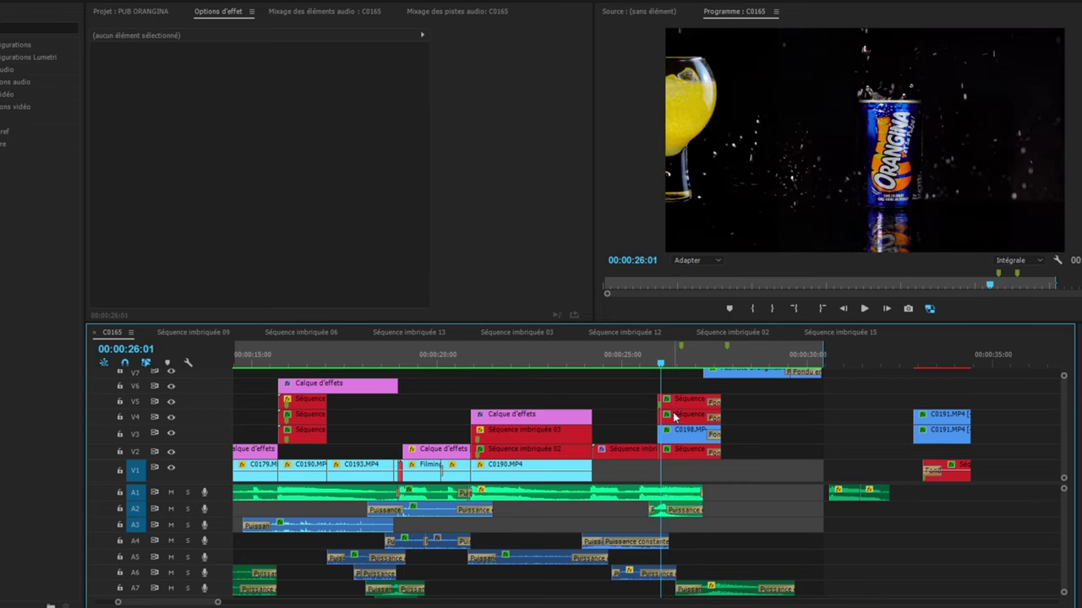
Inspect the opacity masks of the nested sequences on V4 and V5 around the glass and can shot
left_click(673, 413)
left_click(159, 192)
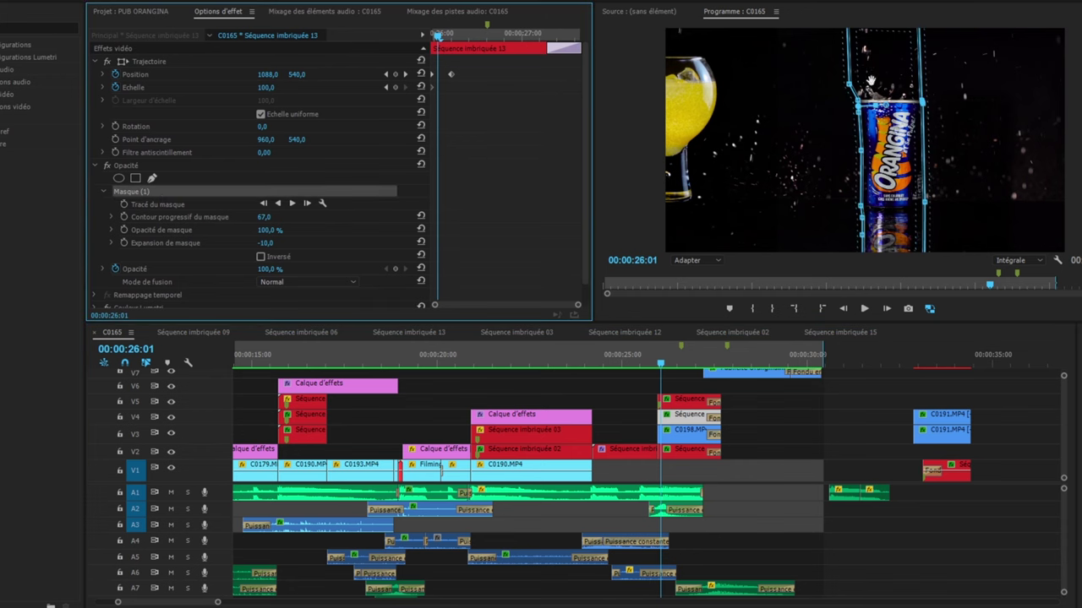
left_click_drag(660, 366, 673, 371)
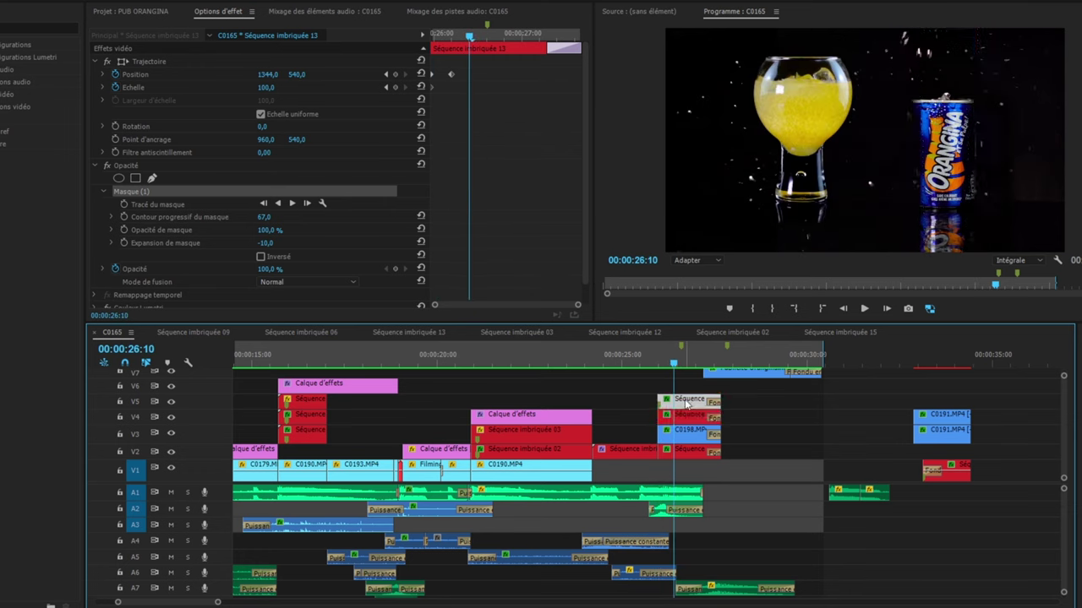
left_click(154, 192)
left_click_drag(676, 369, 640, 411)
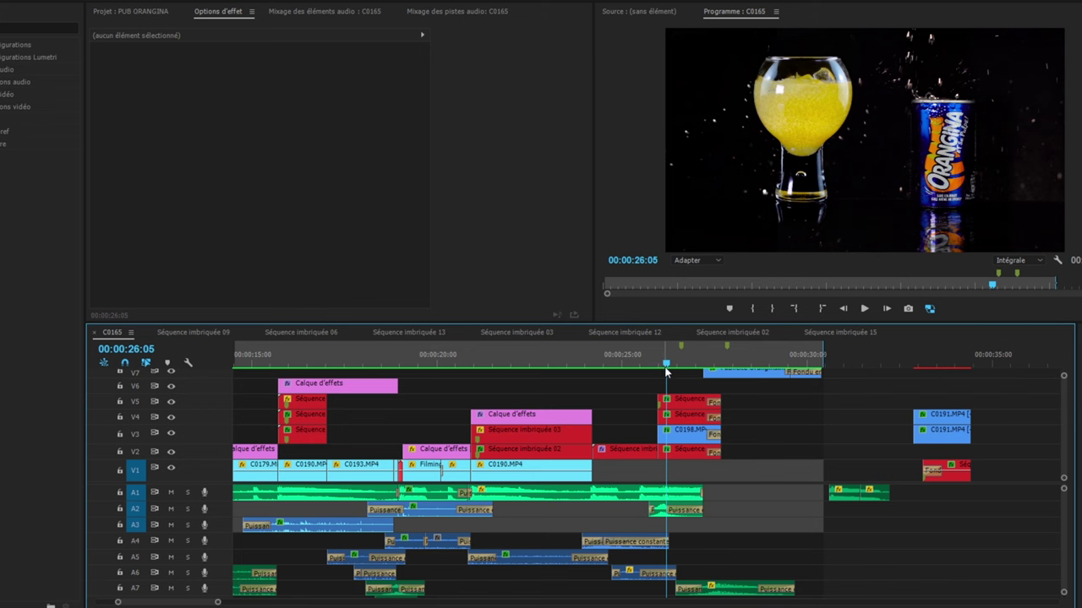
Play Publicité Orangina.mp4 on V7 from 00:00:27:12 to 00:00:28:05, and compare it with its UltraKey effect off and on
left_click_drag(687, 370, 716, 369)
left_click(728, 376)
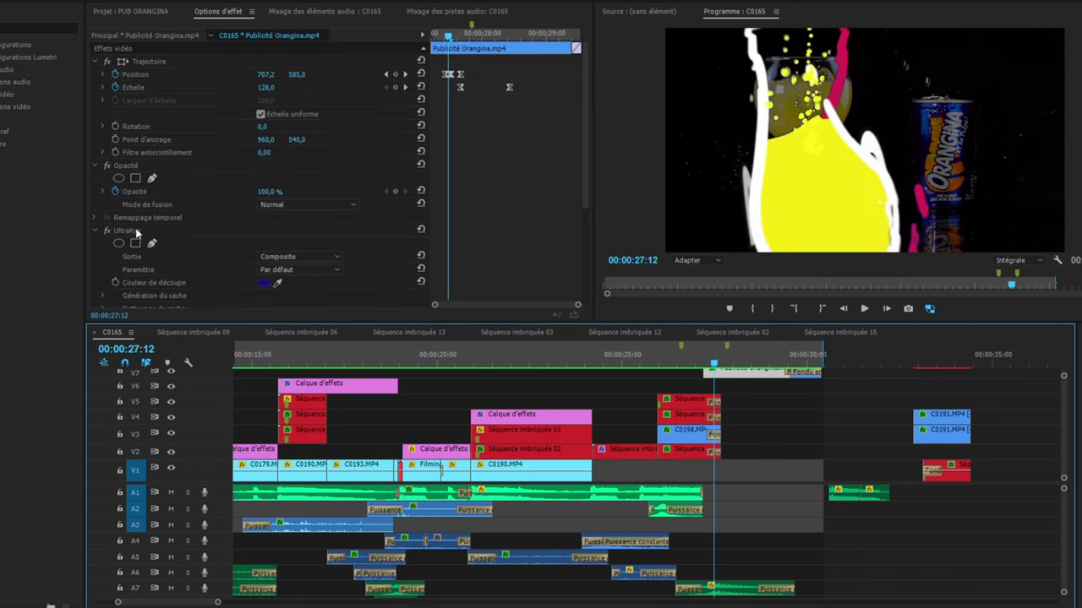
key("space")
key("space")
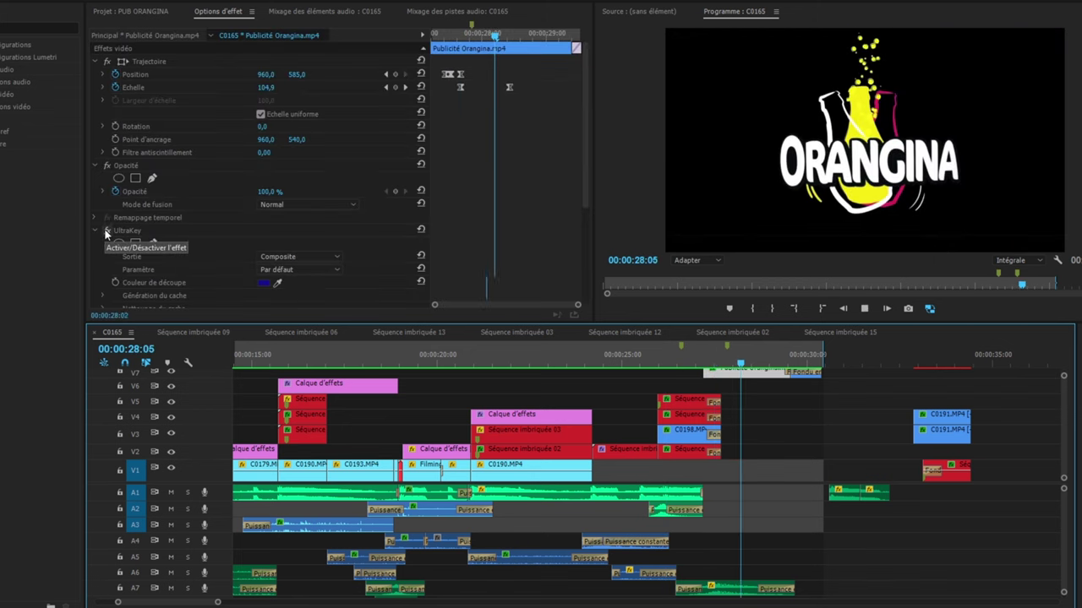
left_click(105, 231)
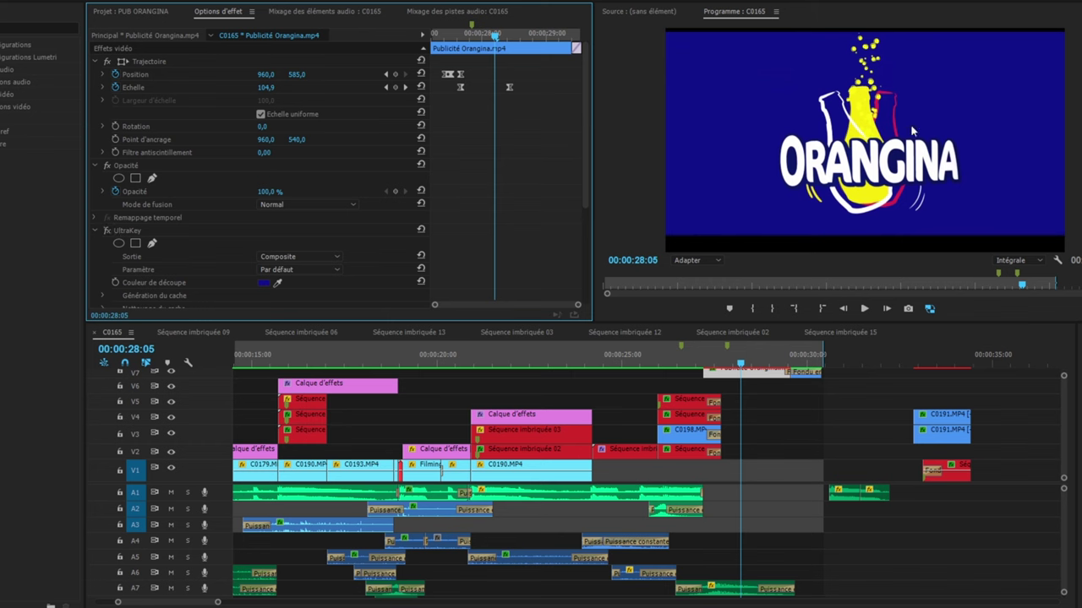
left_click(106, 231)
Deselect the logo clip and play the ending of C0165 from the can splash at 00:00:24:18
left_click(617, 364)
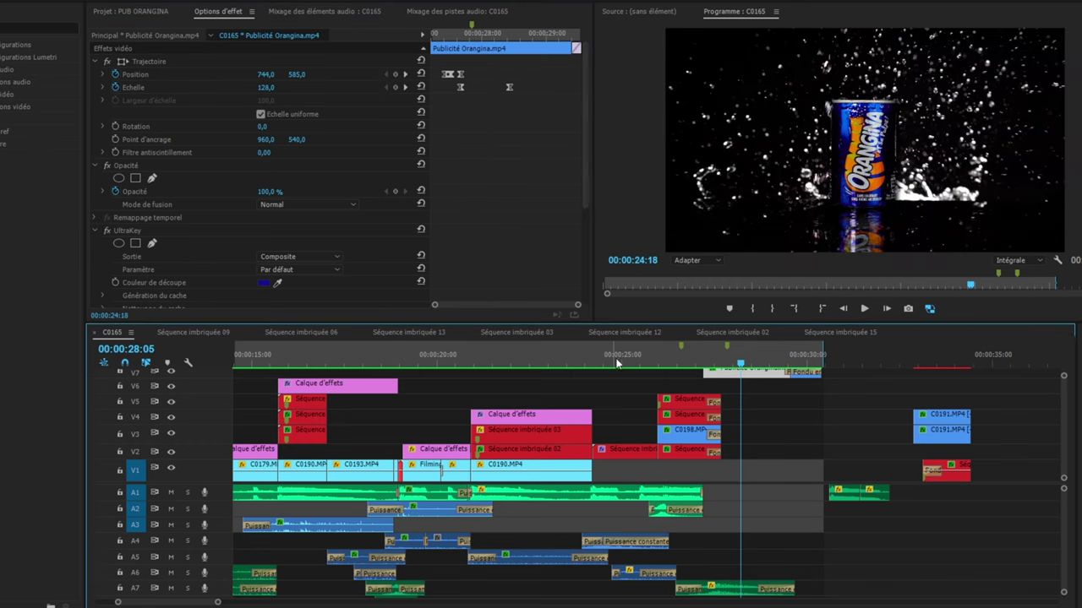
left_click(787, 422)
key("space")
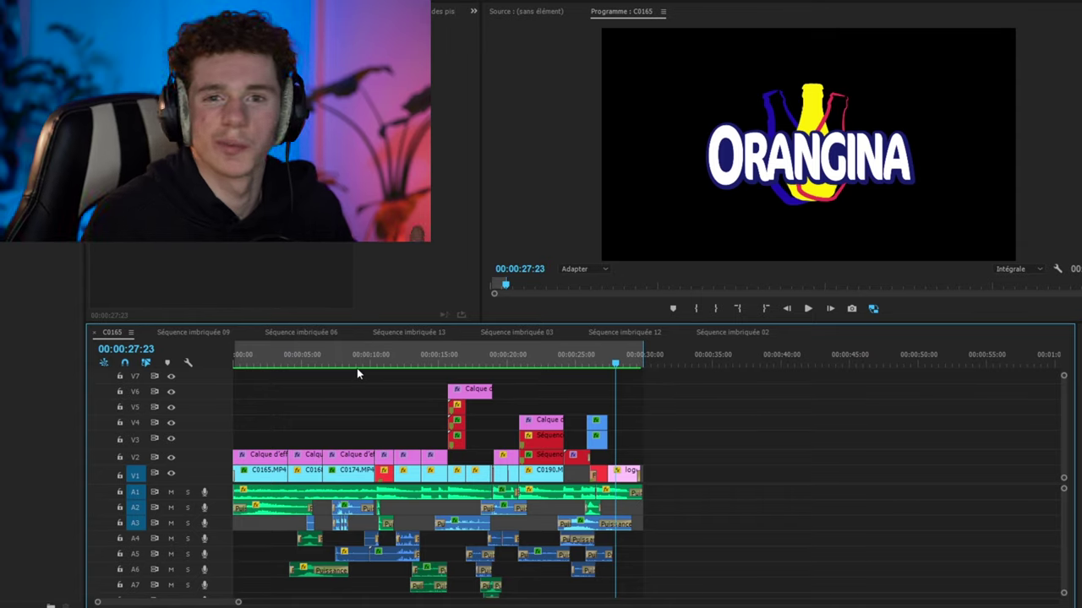
Return to the start of C0165 and review the commercial's shots, leaving the playhead at 00:00:08:13
left_click_drag(345, 363, 228, 385)
key("space")
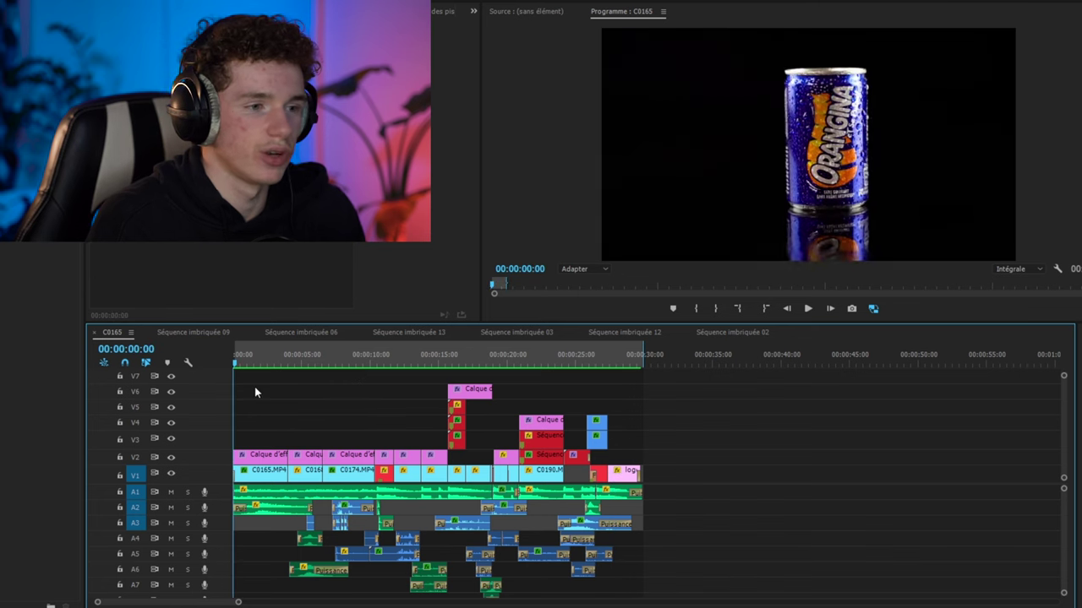
left_click_drag(307, 390, 378, 395)
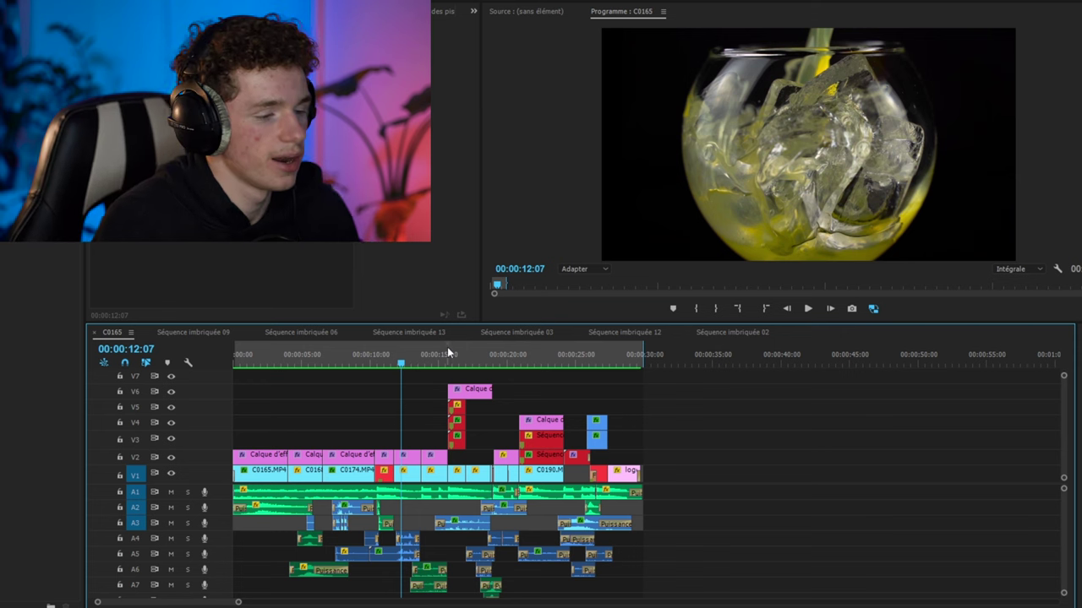
left_click_drag(548, 365, 578, 371)
left_click(351, 368)
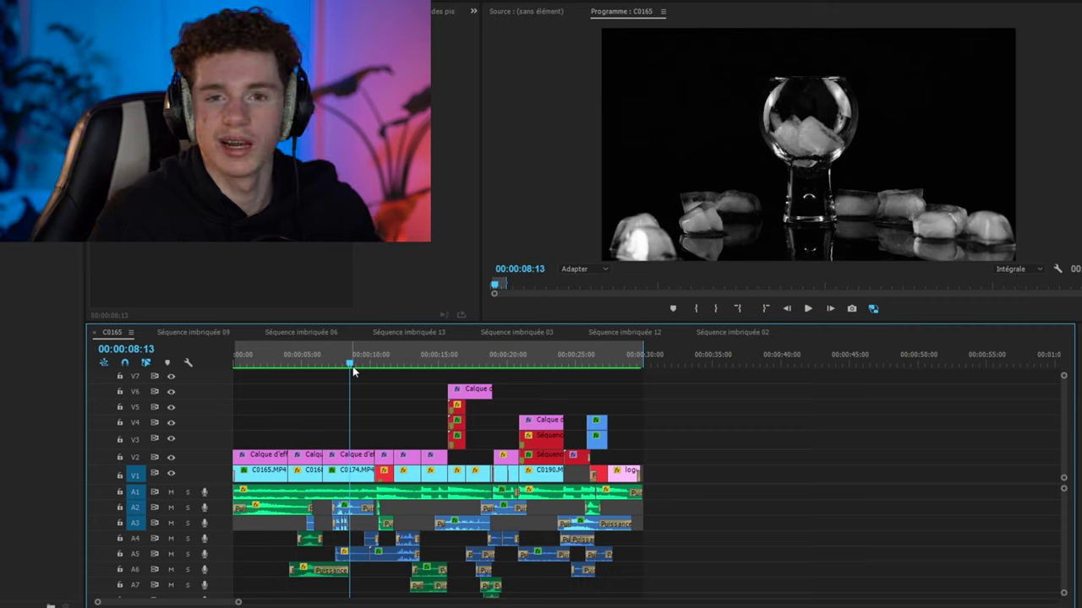